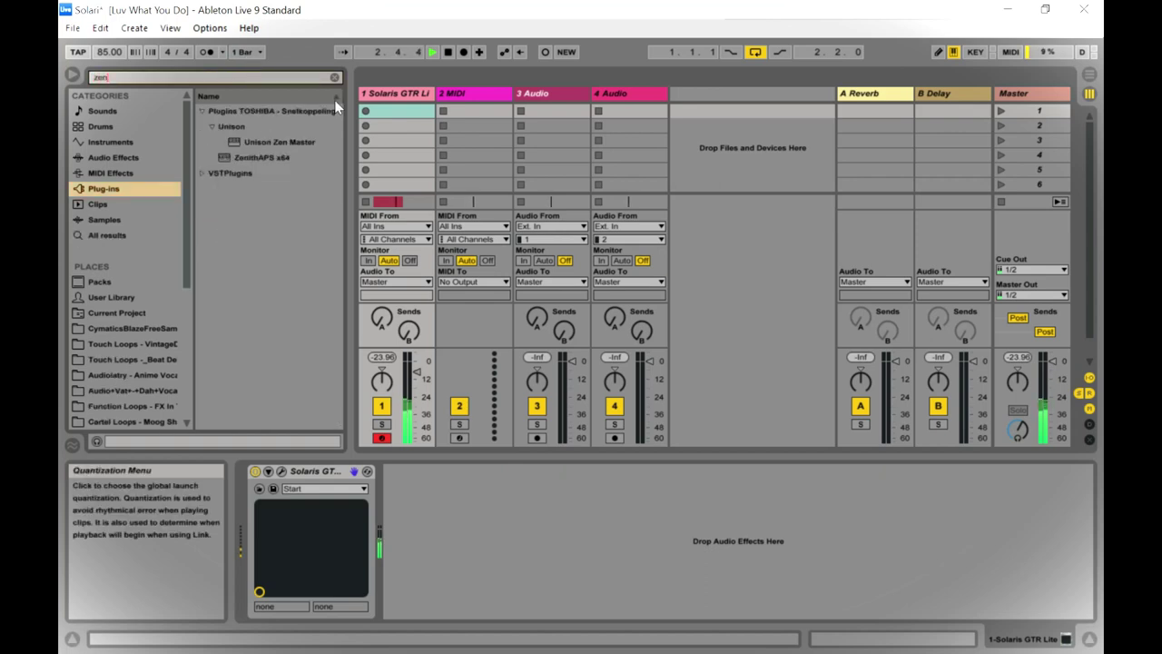
- Load the Unison Zen Master plug-in on the Solaris track and reset it to the INIT preset
click(300, 141)
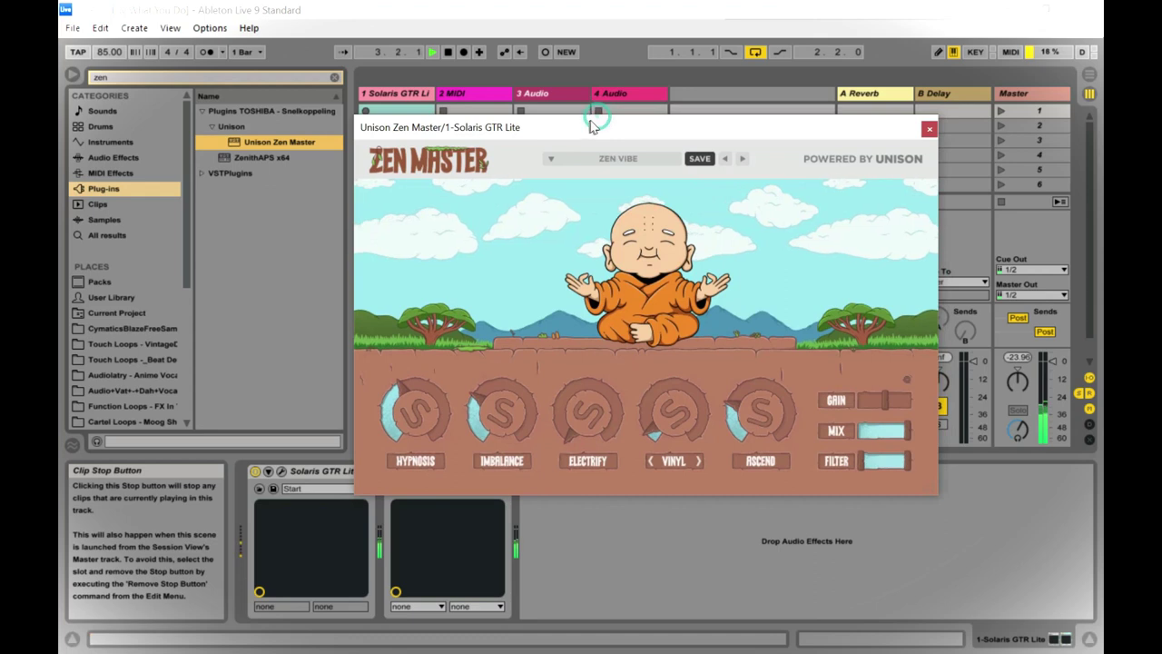
click(659, 157)
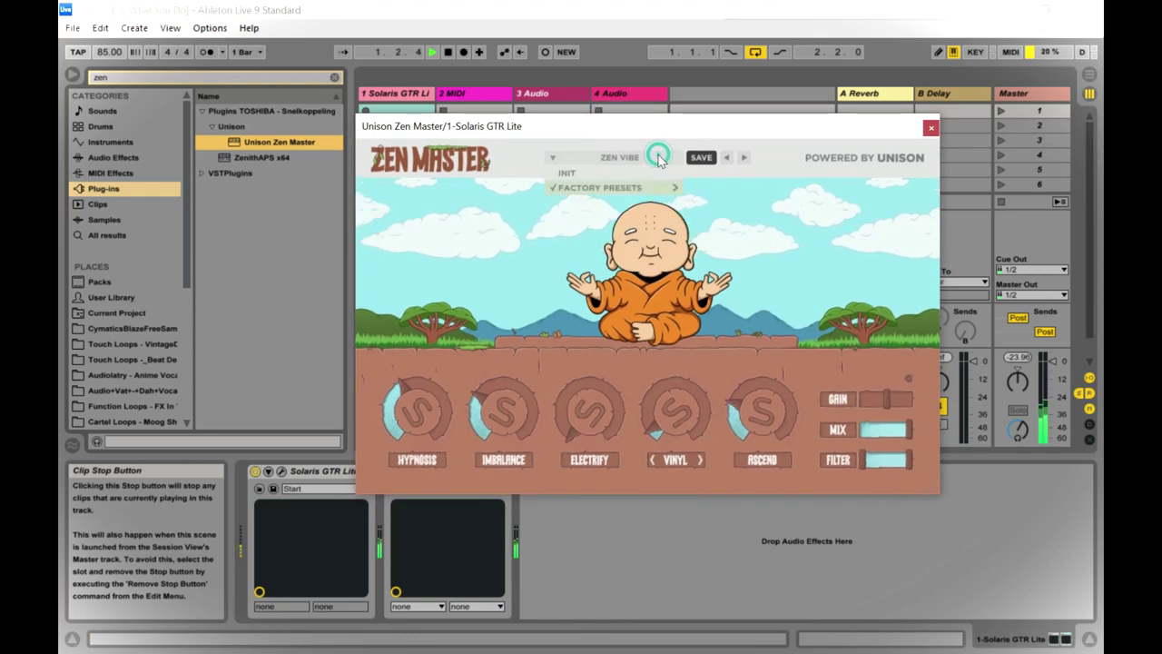
click(609, 170)
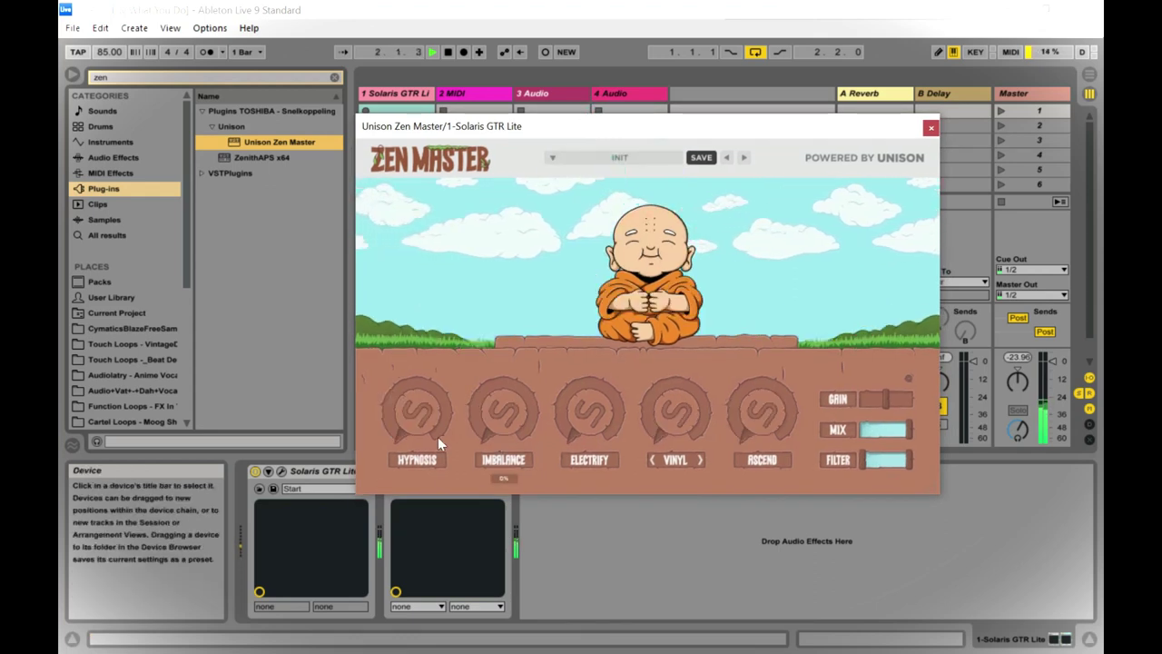
- Sweep Zen Master's Hypnosis knob up close to its maximum and back down to about a third
drag(428, 433, 436, 366)
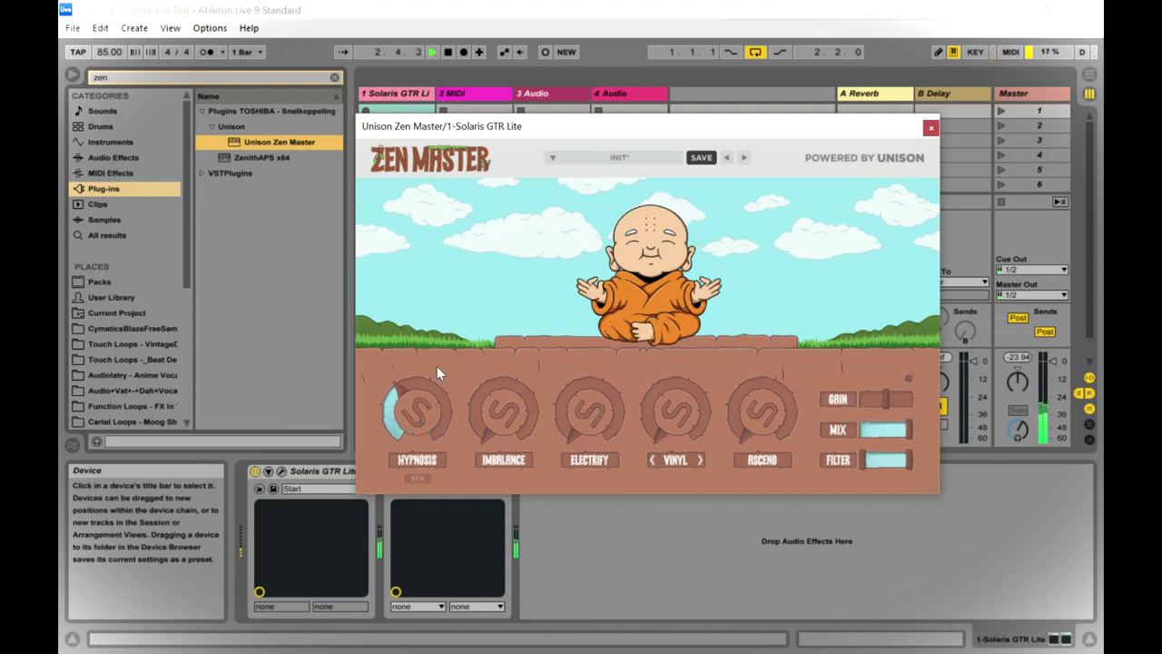
drag(442, 416, 448, 305)
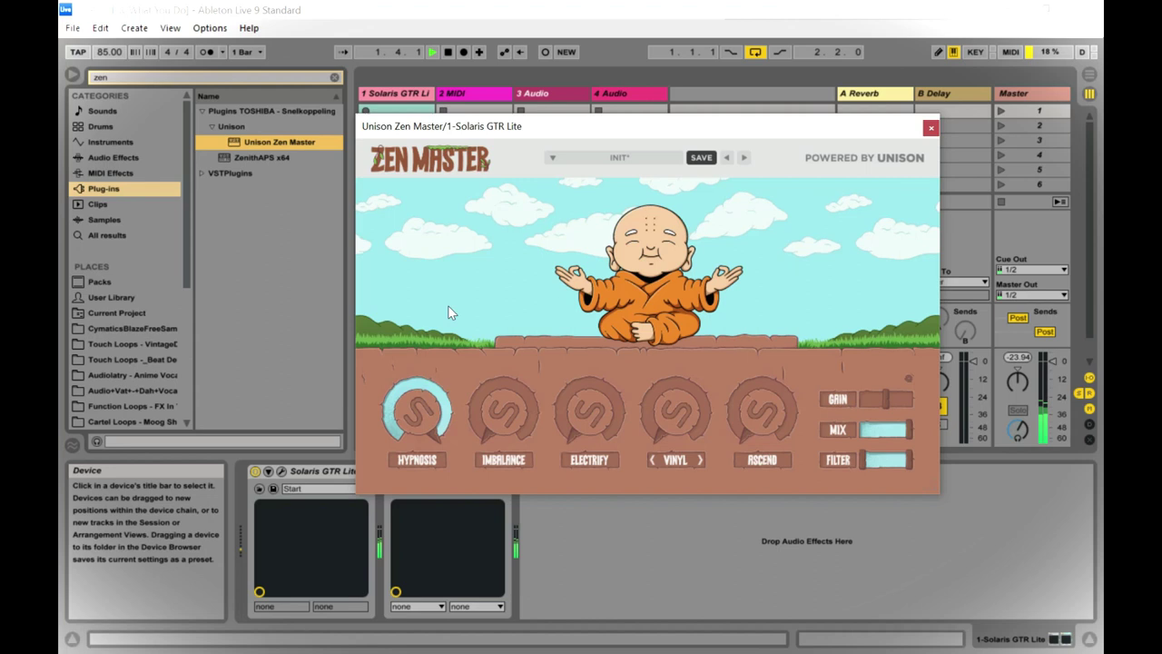
mouse_move(410, 405)
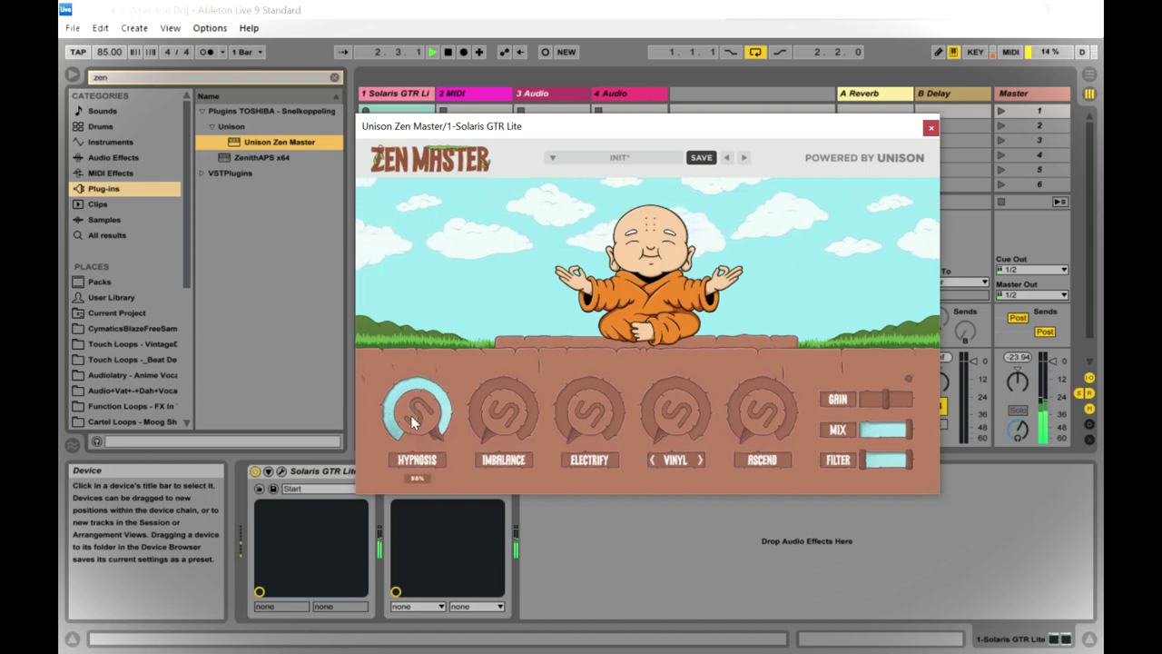
drag(411, 413, 408, 449)
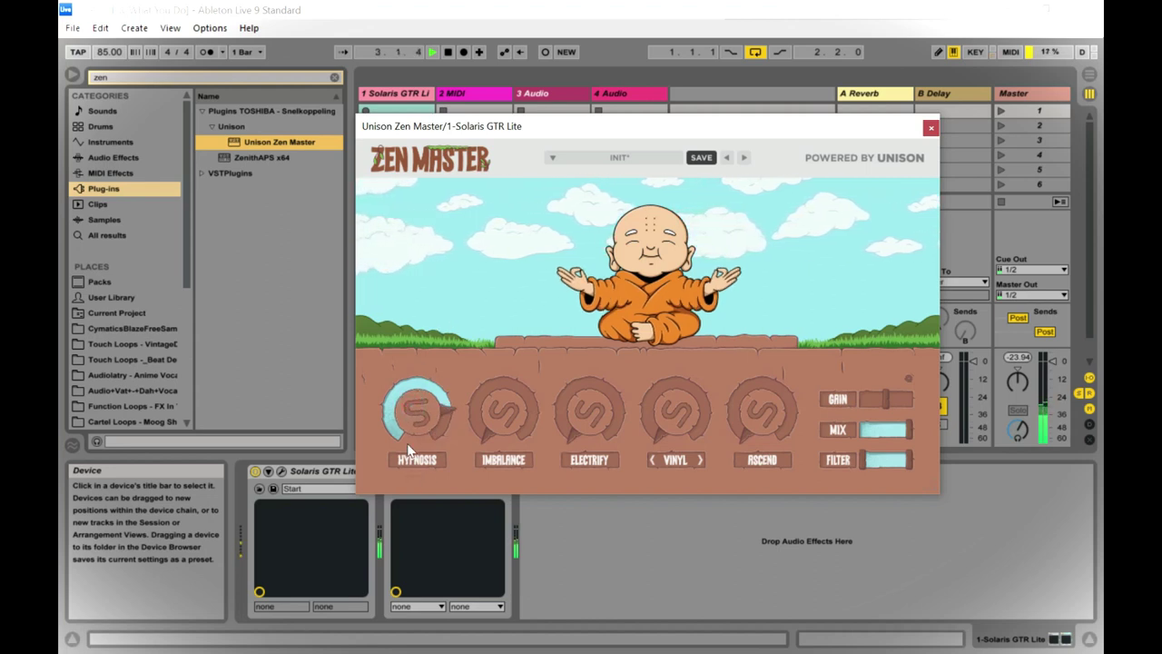
drag(407, 437, 377, 521)
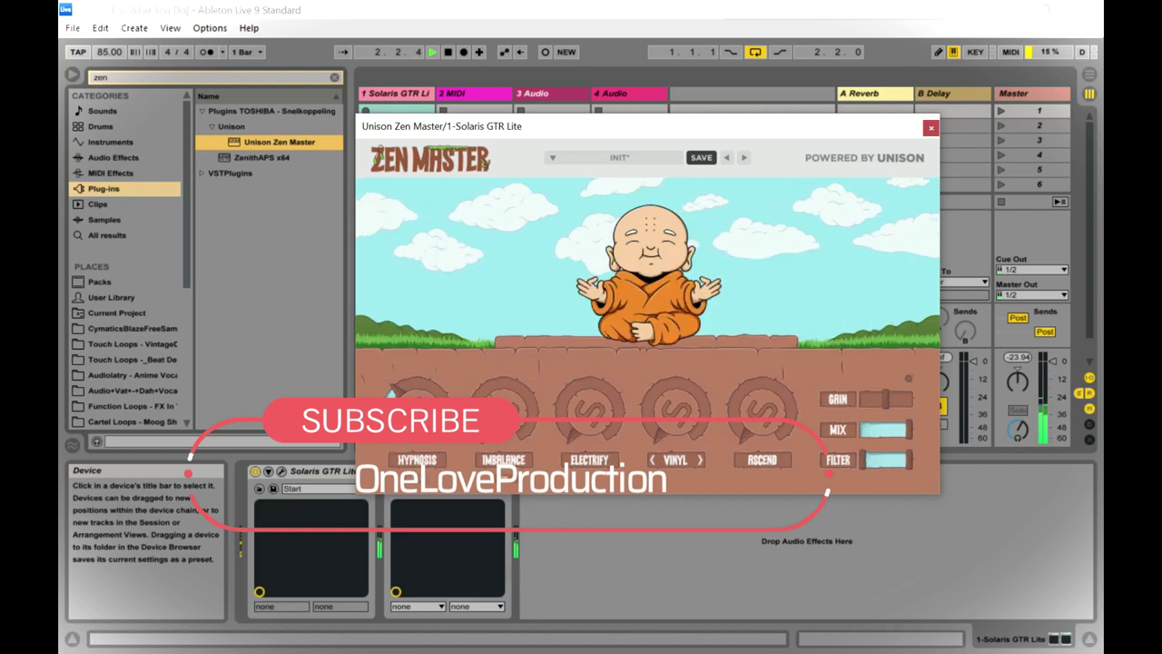
- Raise the Imbalance knob to 100% and bring it back down to about two thirds
drag(502, 397, 523, 296)
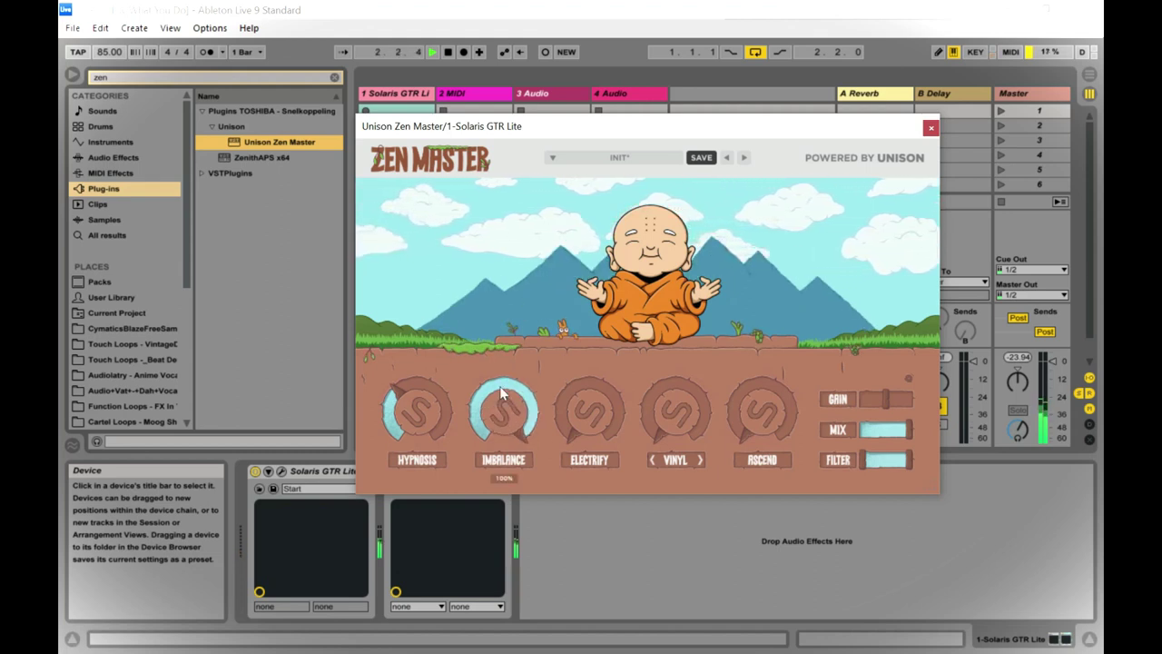
drag(499, 386, 497, 400)
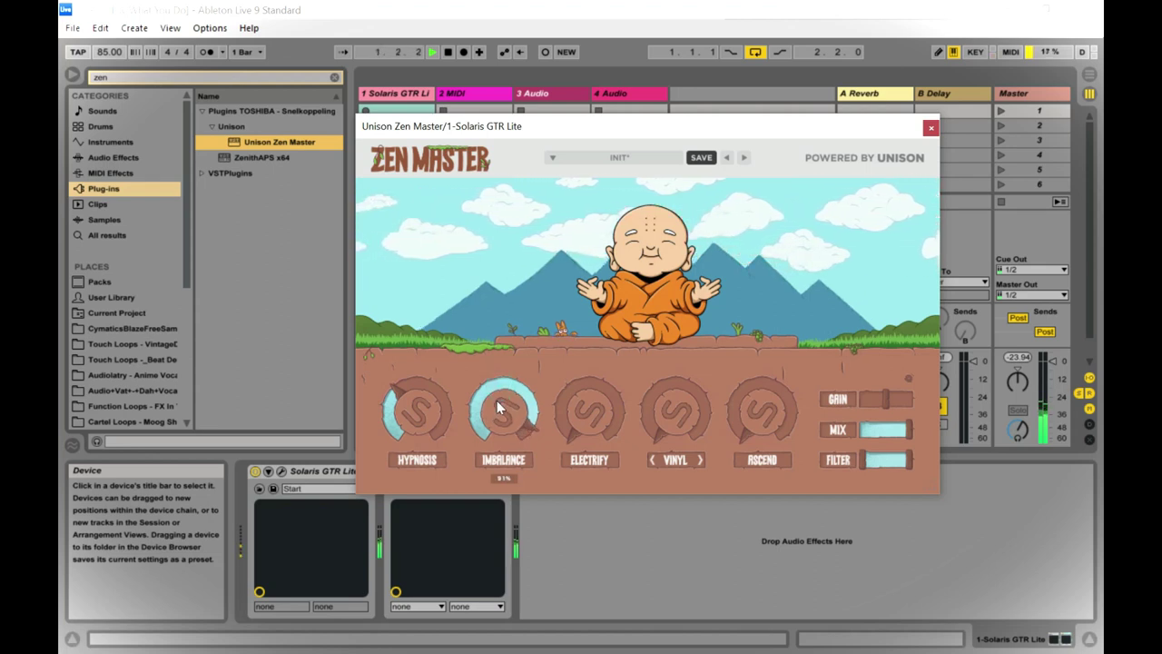
drag(496, 400, 497, 403)
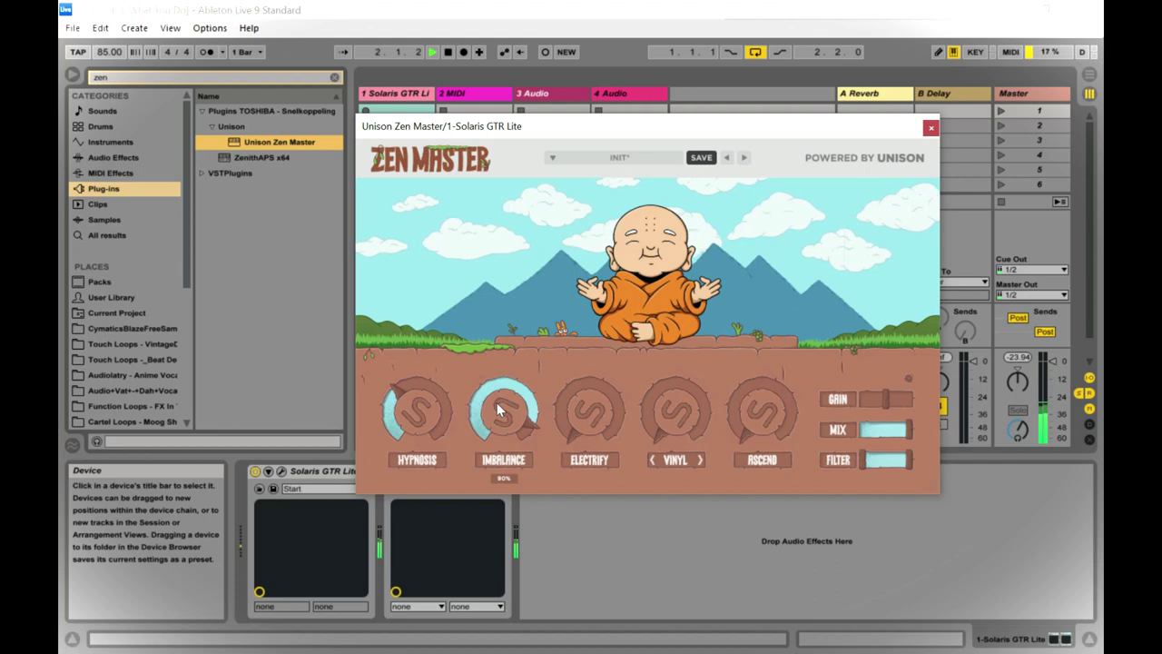
drag(497, 402, 470, 427)
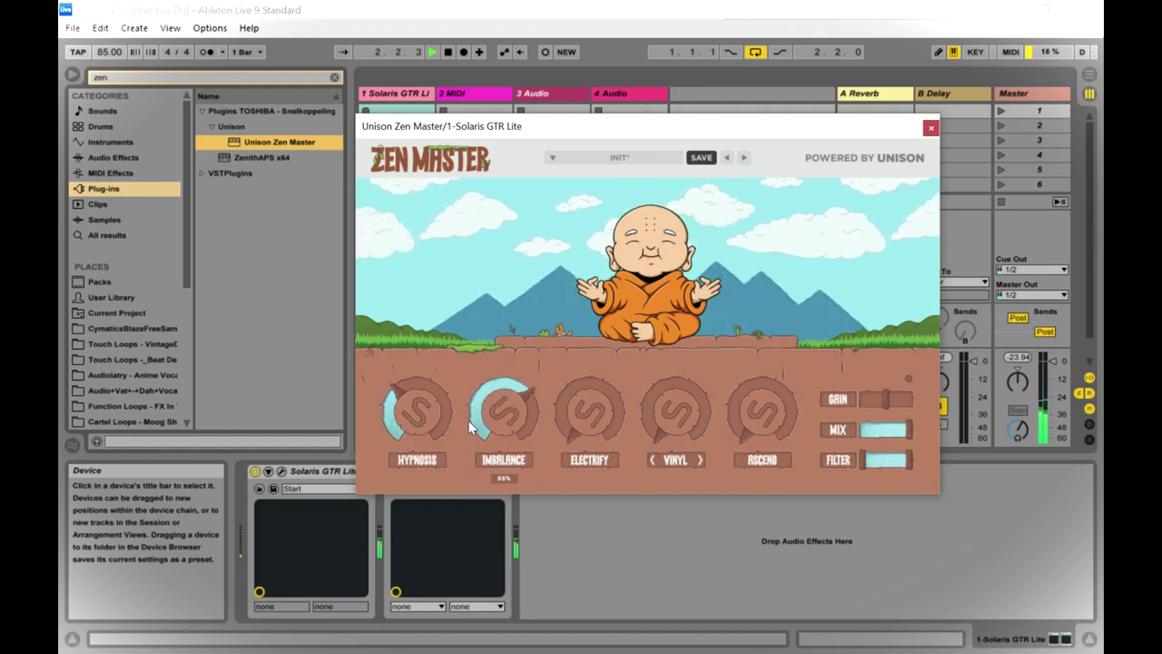
- Set the Electrify knob to a low amount and raise Imbalance slightly to about 78%
mouse_move(583, 417)
mouse_move(586, 412)
mouse_down()
mouse_move(581, 353)
mouse_move(573, 428)
mouse_up()
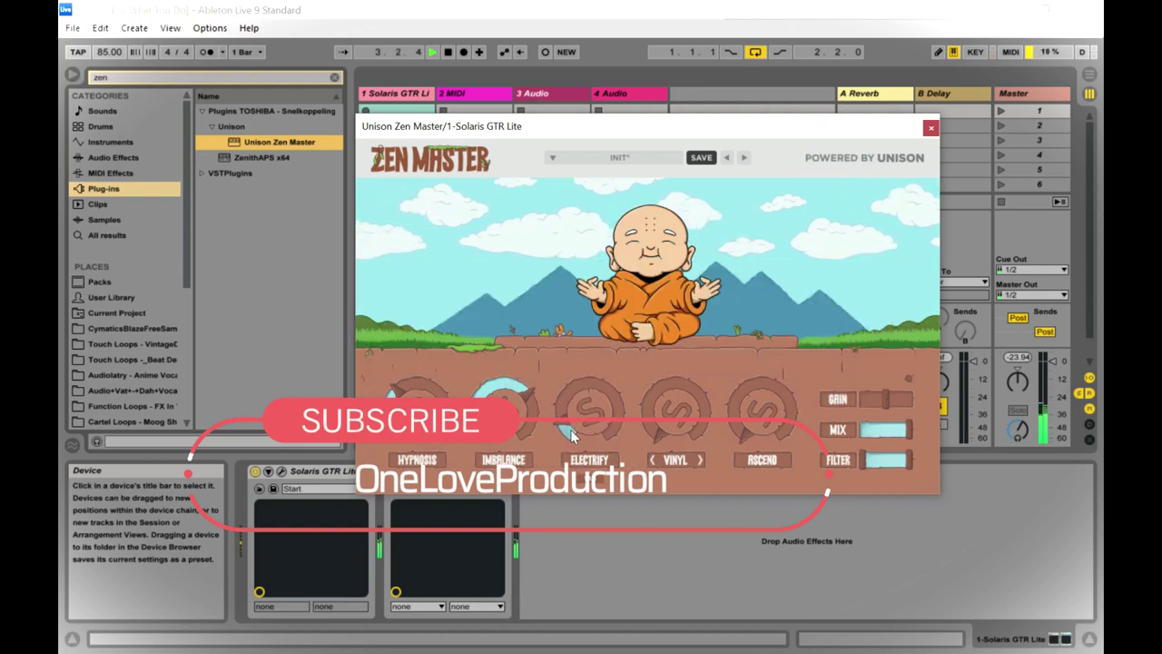
mouse_move(508, 413)
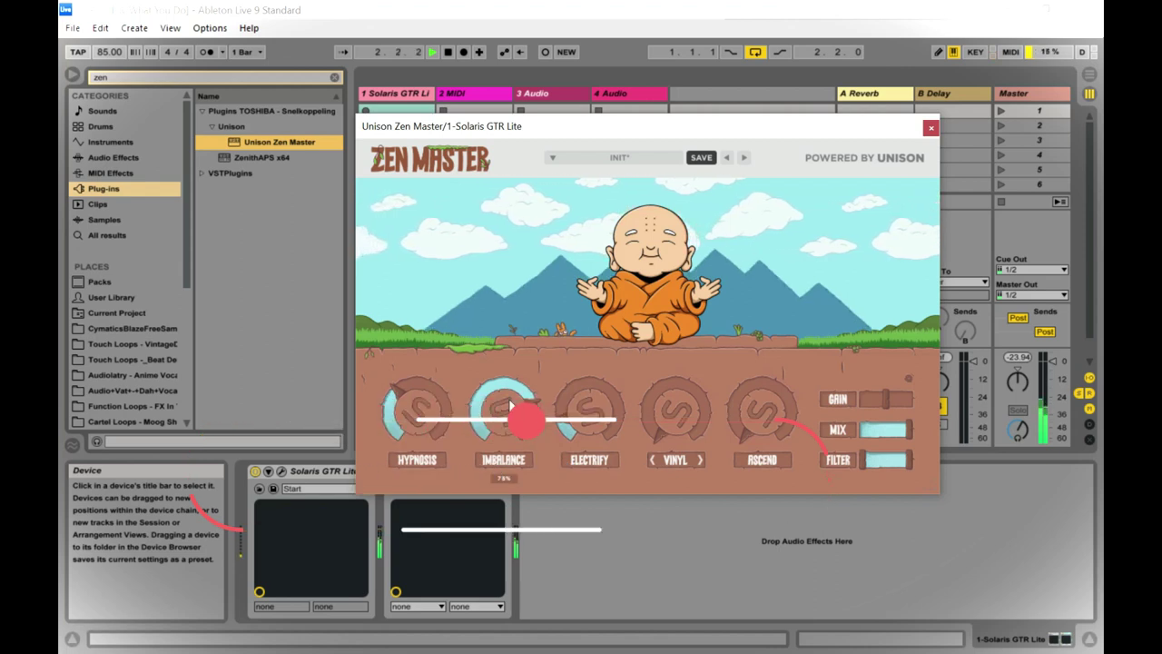
- Audition the Vinyl, White and Crackle noise types, keeping Crackle with its amount at 100%
mouse_move(688, 428)
drag(689, 428, 685, 303)
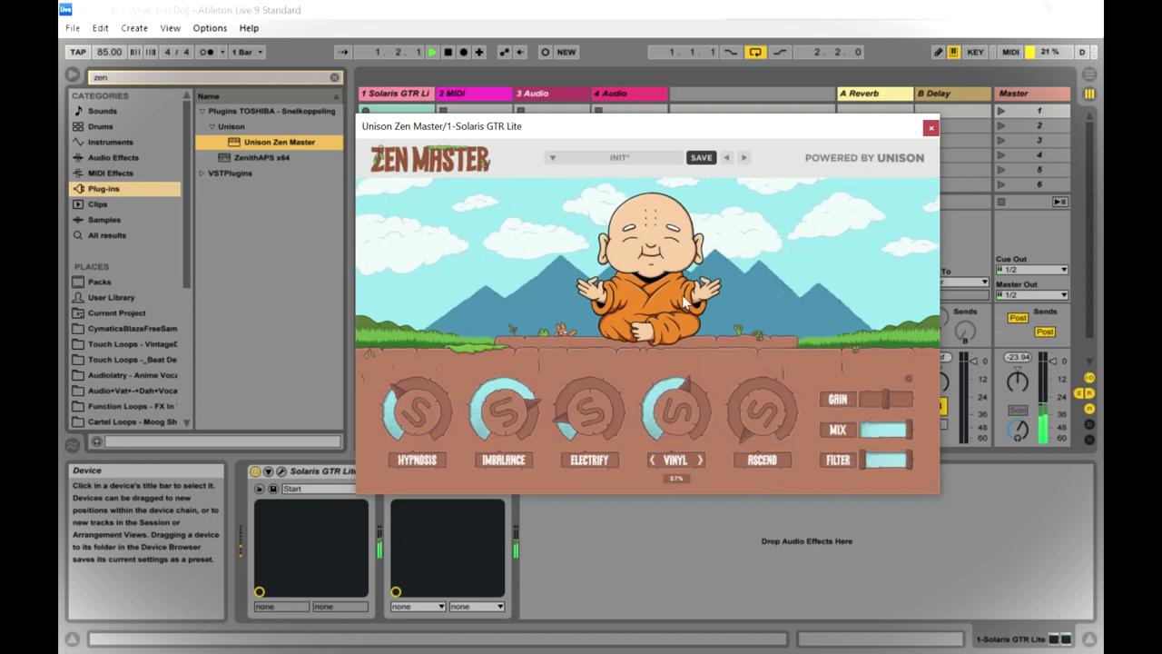
mouse_move(677, 394)
mouse_down()
mouse_move(684, 353)
mouse_move(672, 392)
mouse_up()
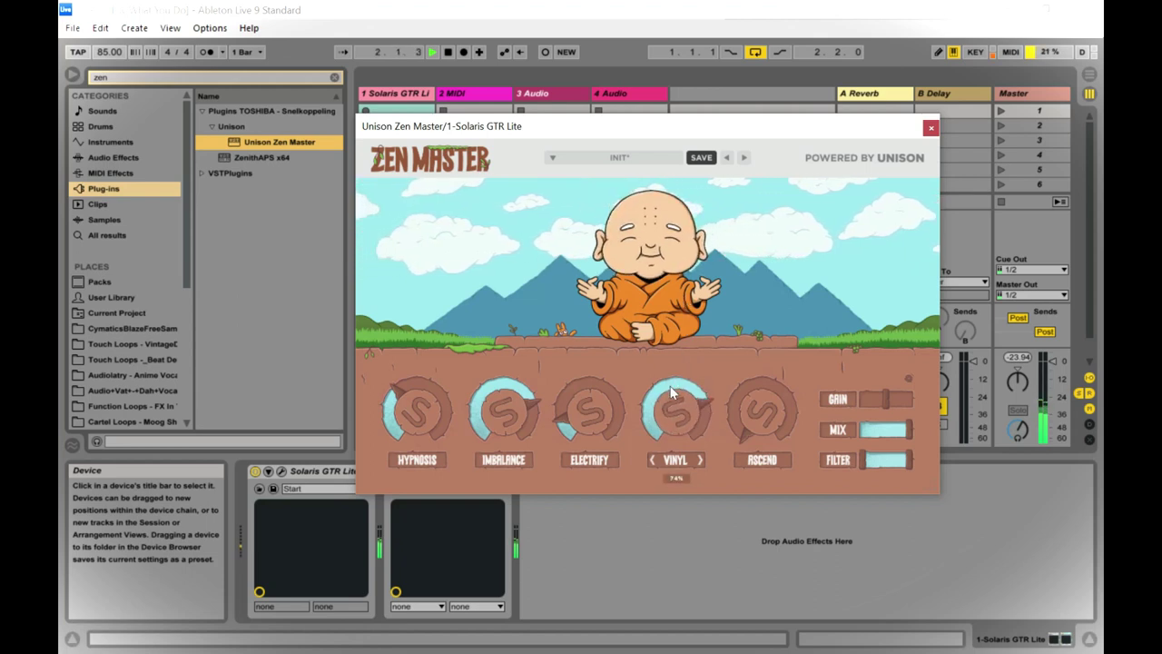
click(698, 461)
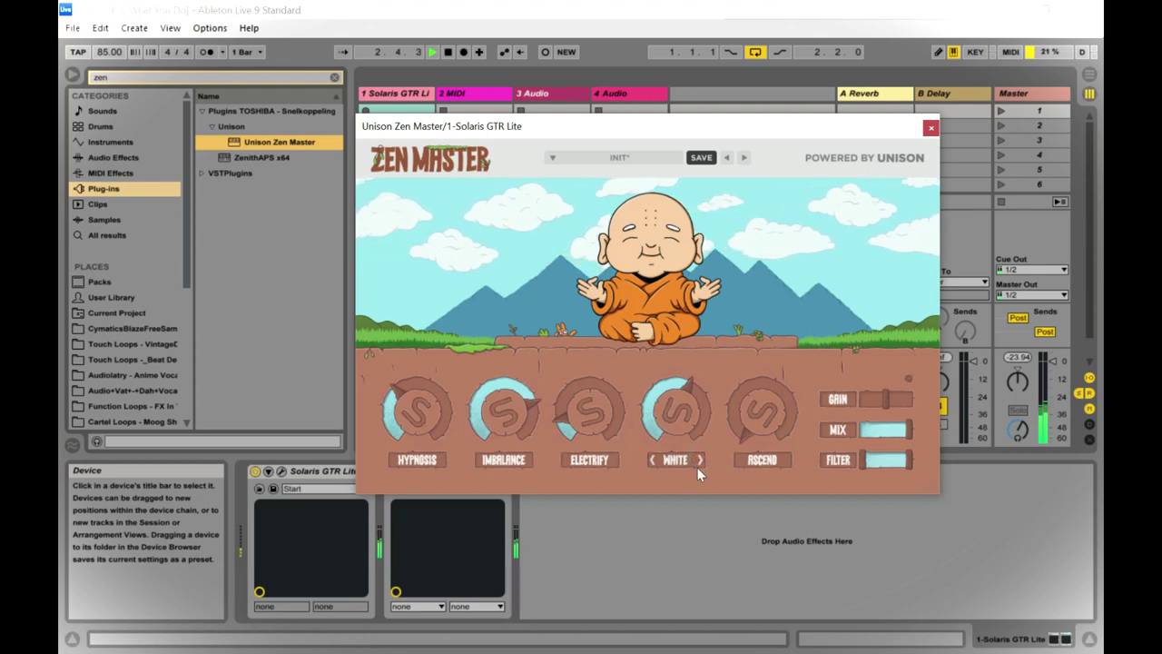
click(700, 460)
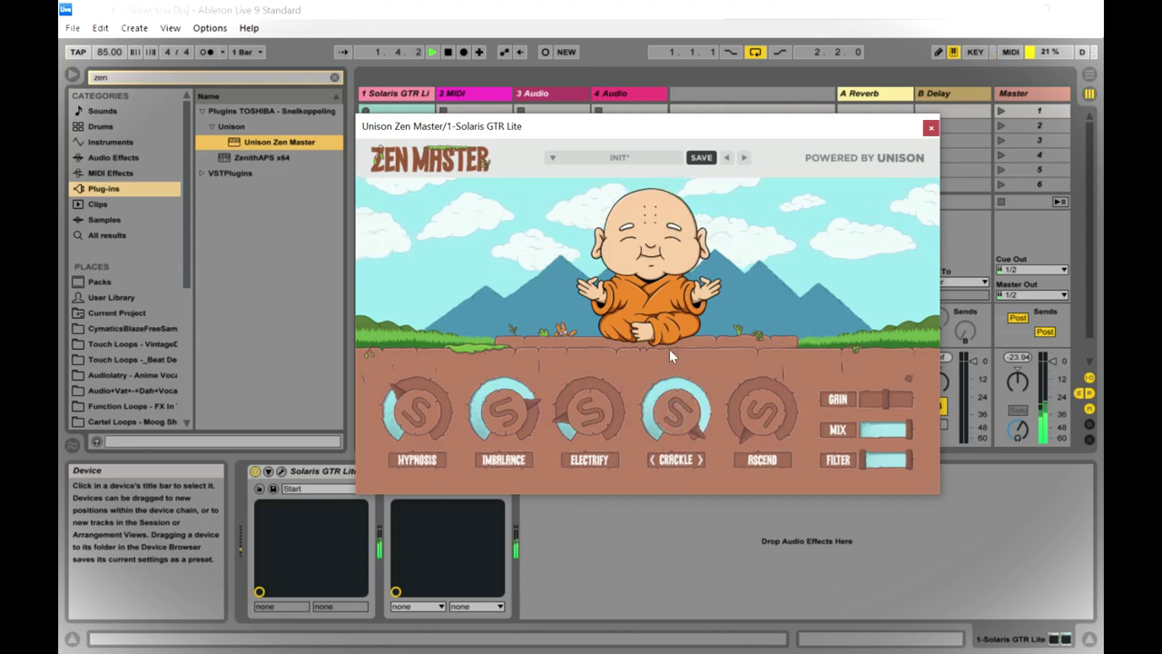
mouse_move(668, 391)
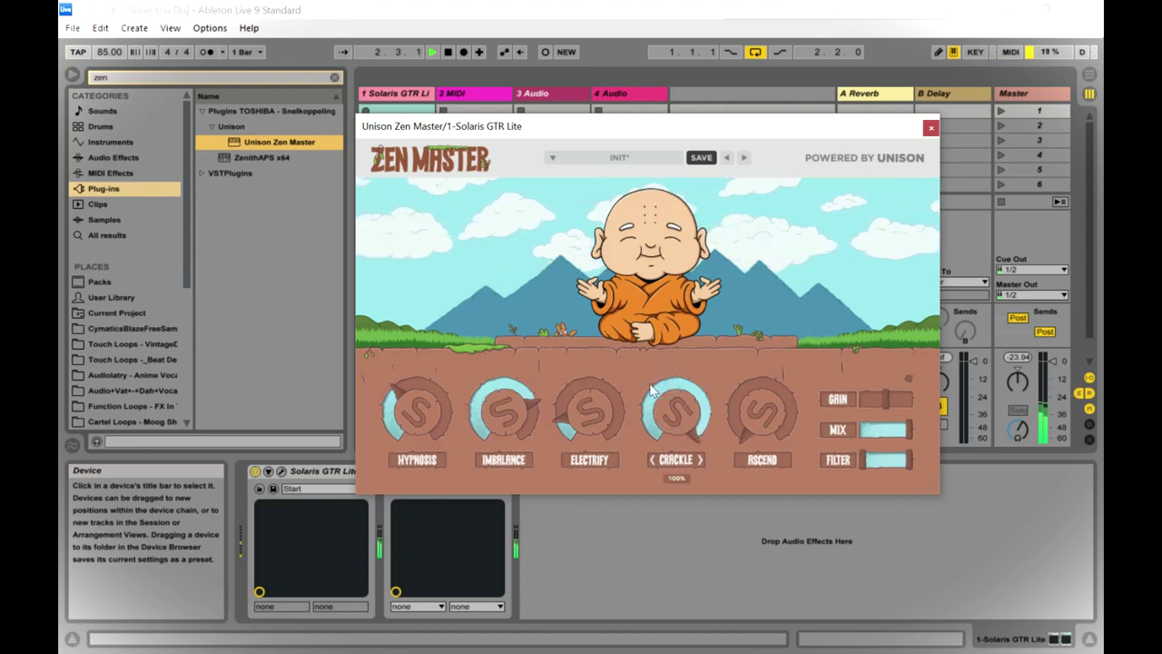
- Sweep Hypnosis up and back to just under half, and raise the Ascend knob to about 87%
drag(455, 430, 454, 336)
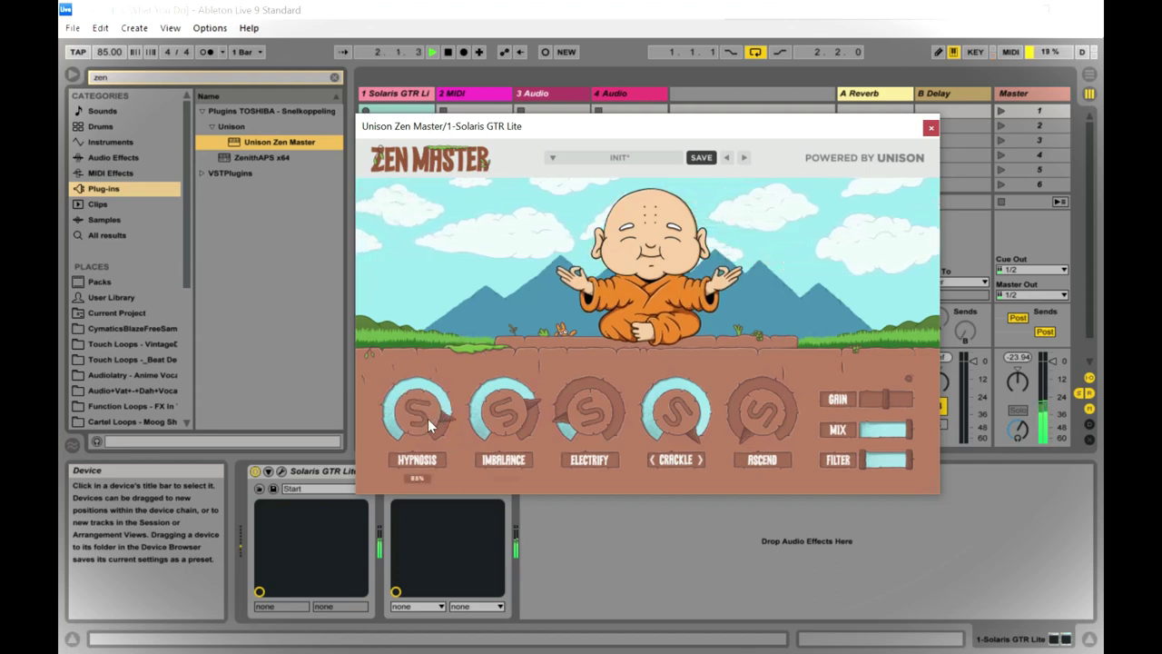
mouse_move(429, 424)
mouse_down()
mouse_move(435, 407)
mouse_move(423, 444)
mouse_up()
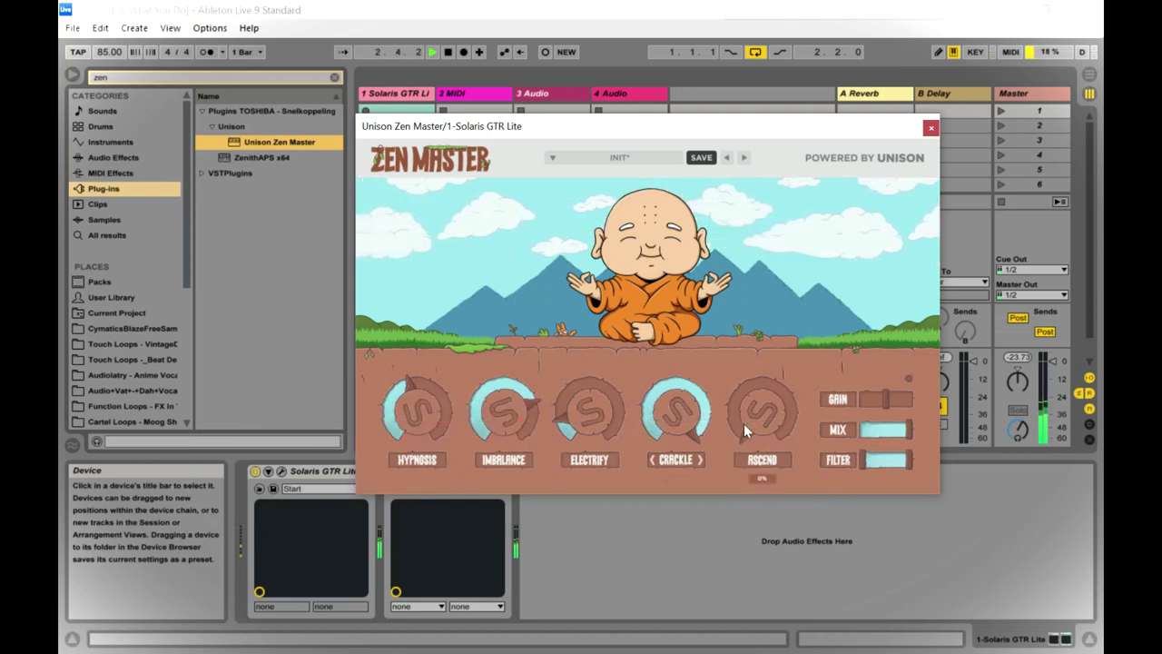
drag(741, 426, 764, 348)
mouse_move(762, 410)
mouse_down()
mouse_move(777, 374)
mouse_move(757, 420)
mouse_up()
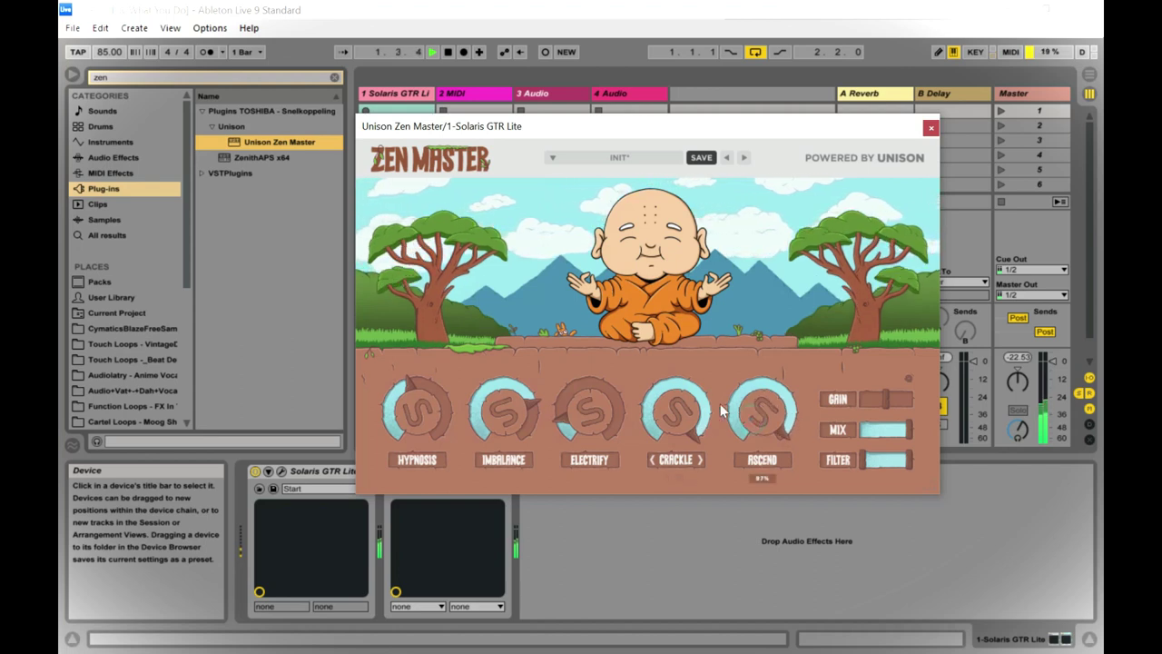
- Raise the Hypnosis knob again and settle it at about two thirds
drag(439, 407, 461, 334)
drag(436, 389, 411, 456)
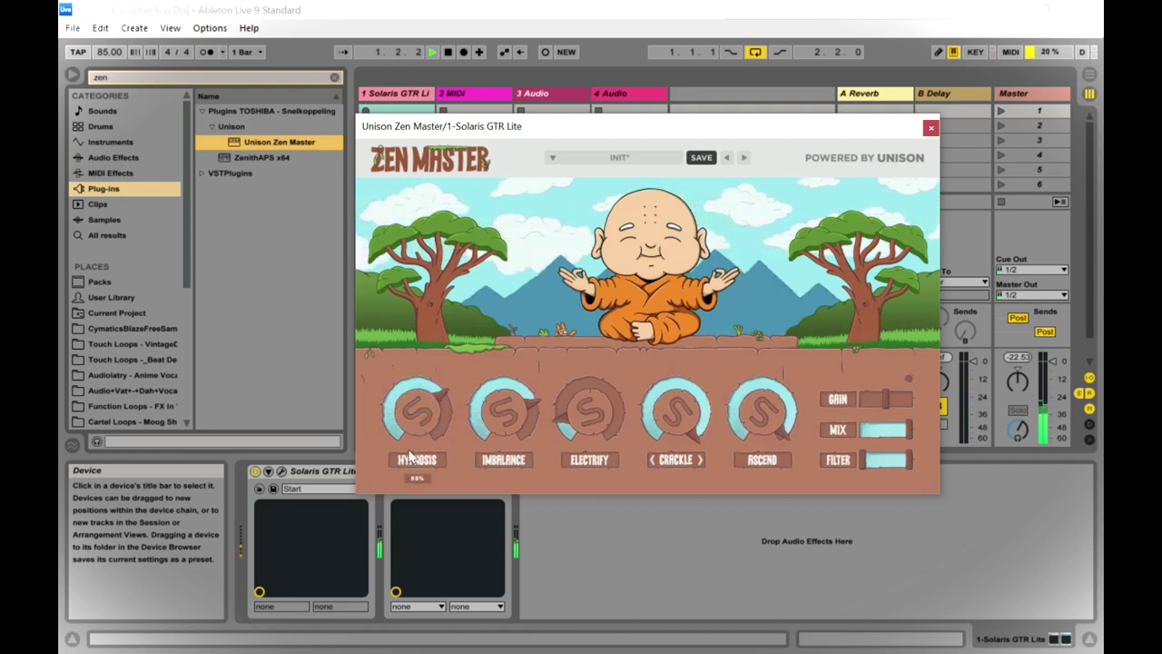
drag(410, 457, 406, 468)
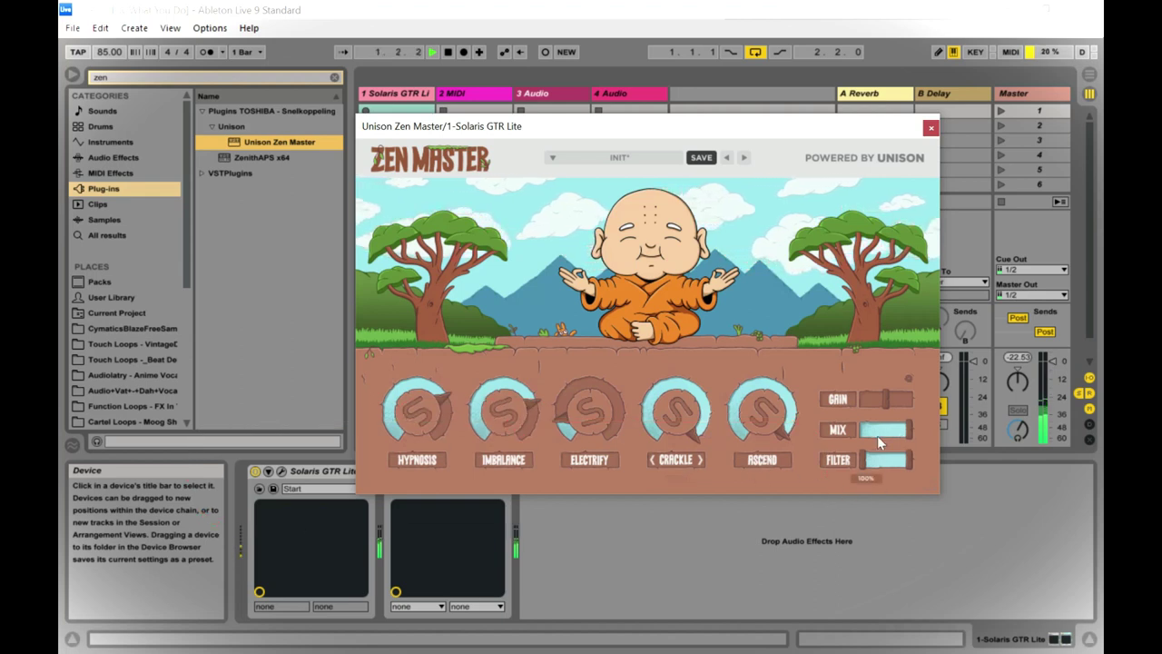
- Try out the Mix slider and narrow the Filter range from both ends, with the lower cutoff at about 48 Hz
drag(909, 430, 888, 436)
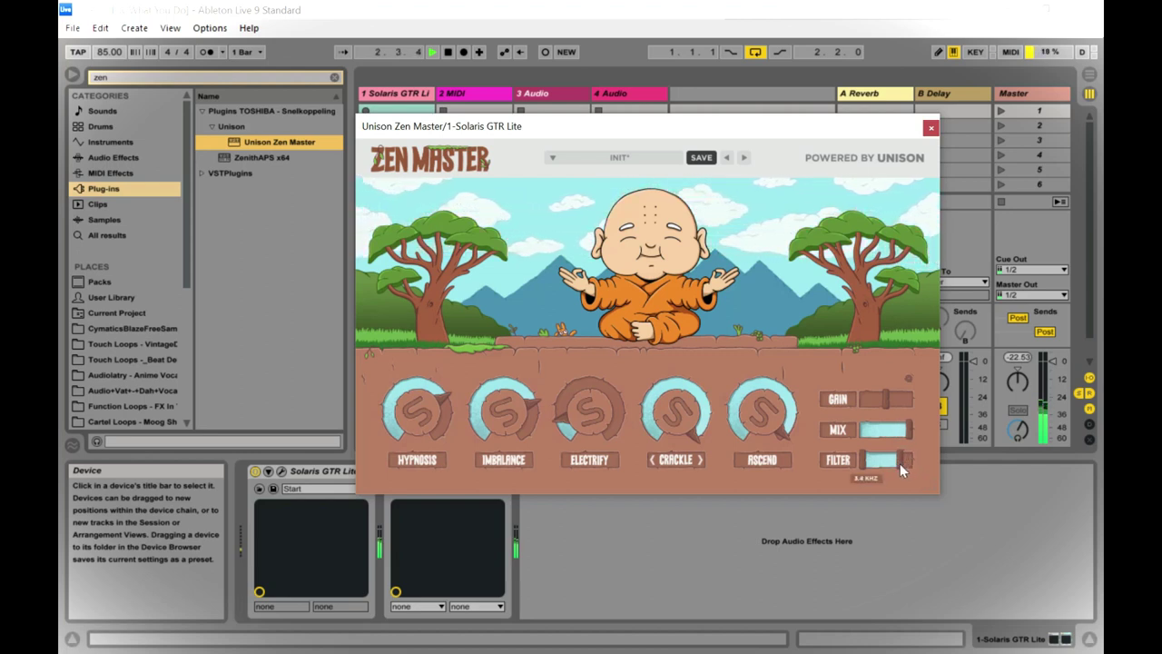
drag(899, 463, 899, 463)
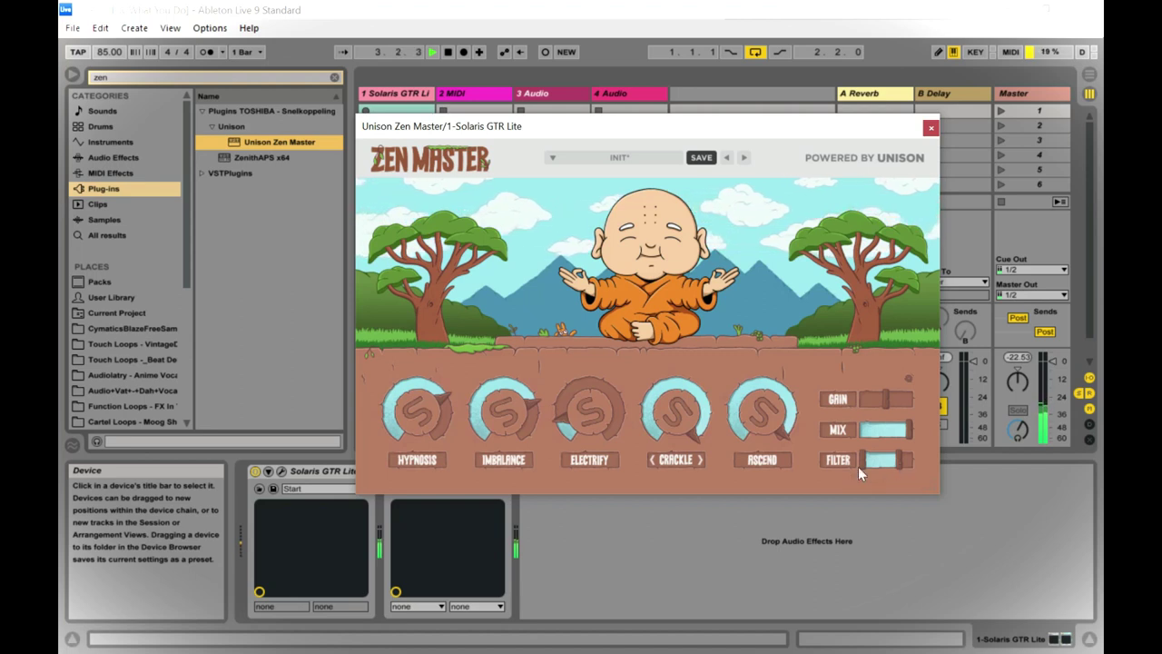
drag(867, 471, 871, 471)
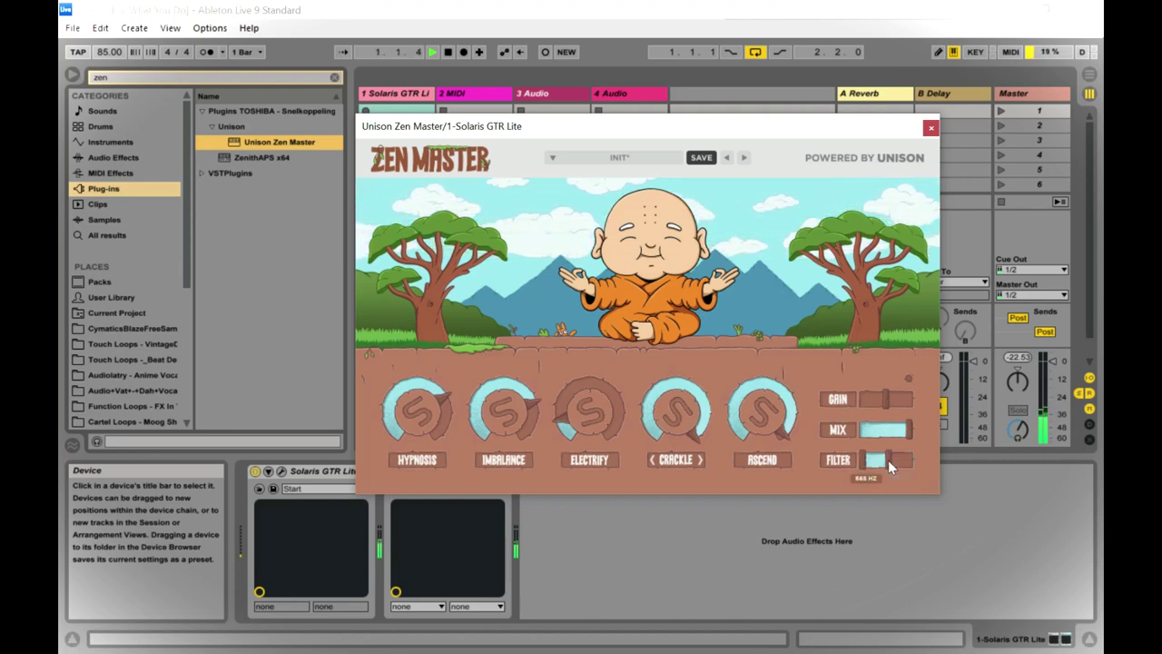
mouse_move(887, 460)
mouse_down()
mouse_move(909, 459)
mouse_move(869, 467)
mouse_move(903, 462)
mouse_up()
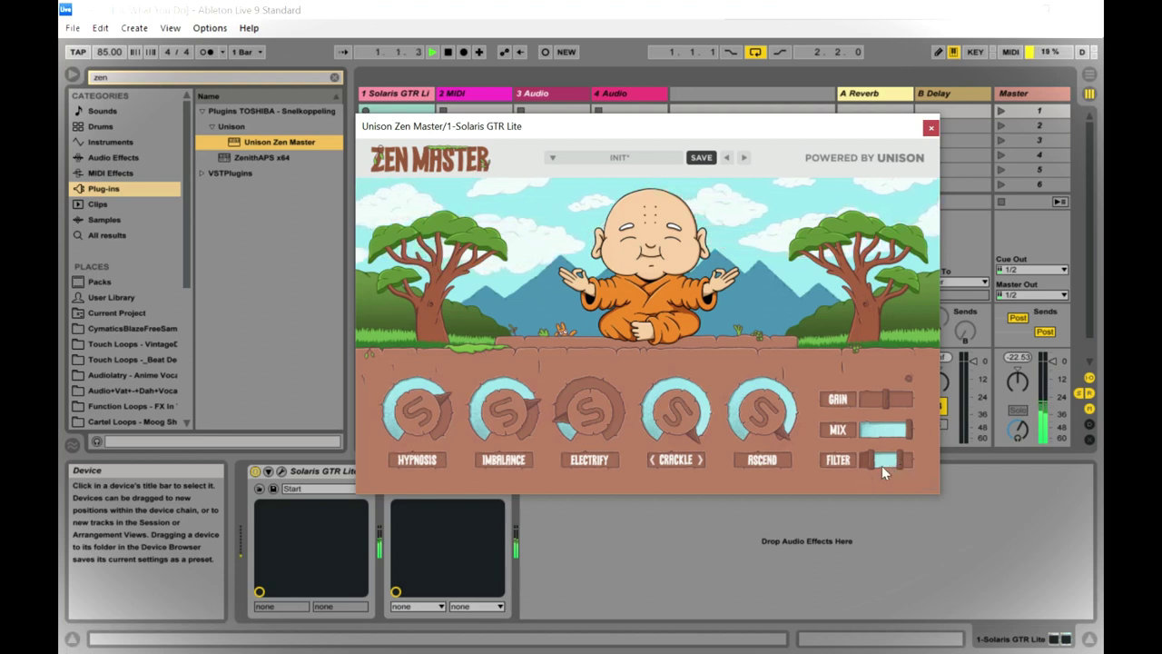
drag(877, 463, 859, 472)
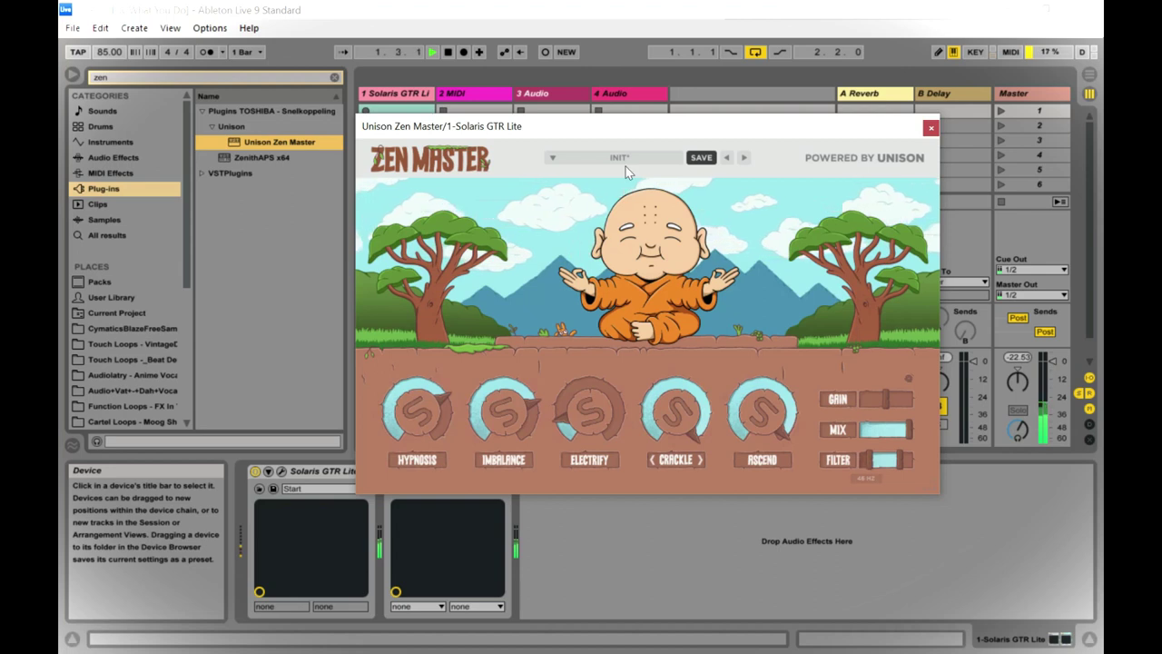
- Move the Zen Master window up slightly and load the Awaken factory preset
drag(648, 127, 652, 116)
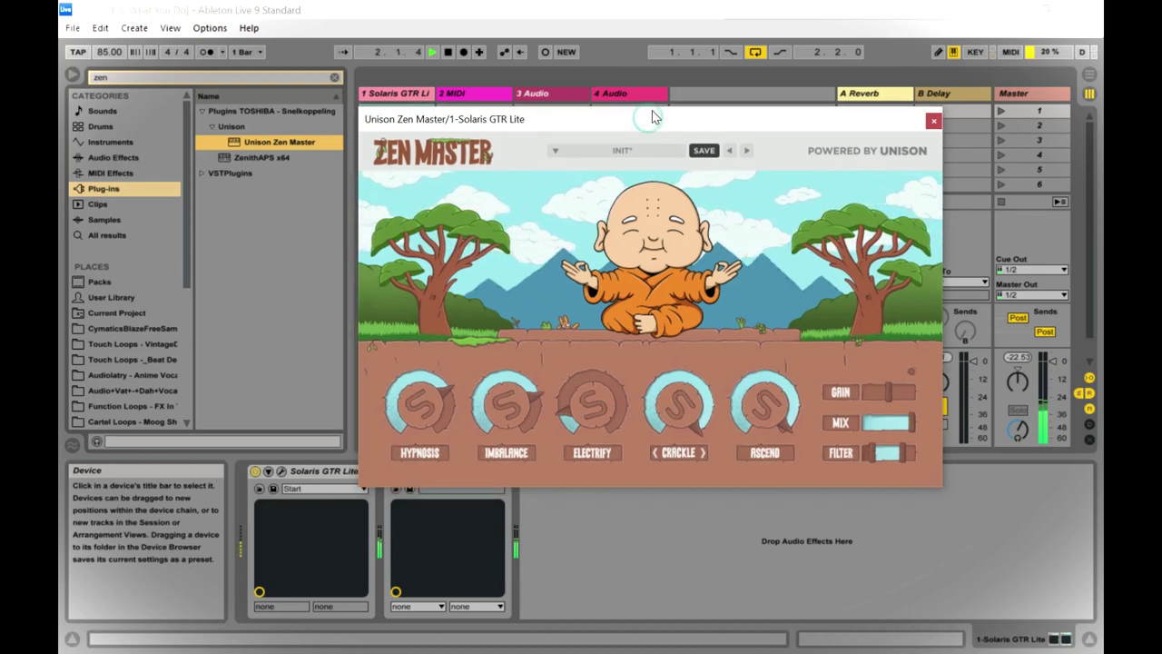
click(627, 152)
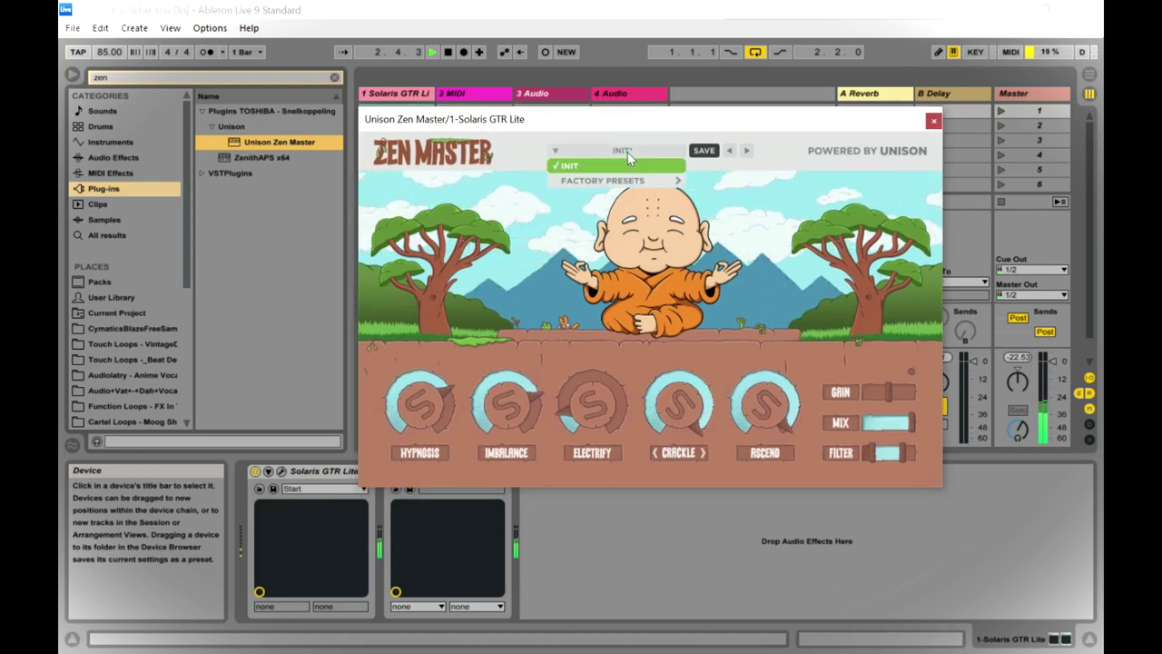
mouse_move(631, 181)
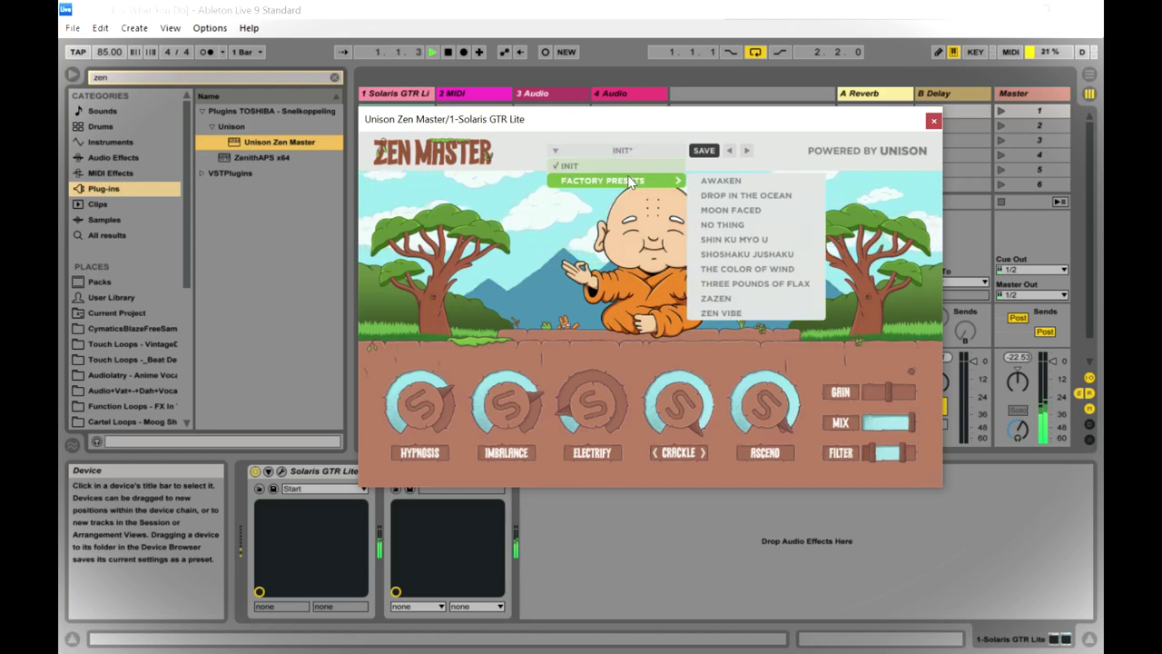
click(719, 181)
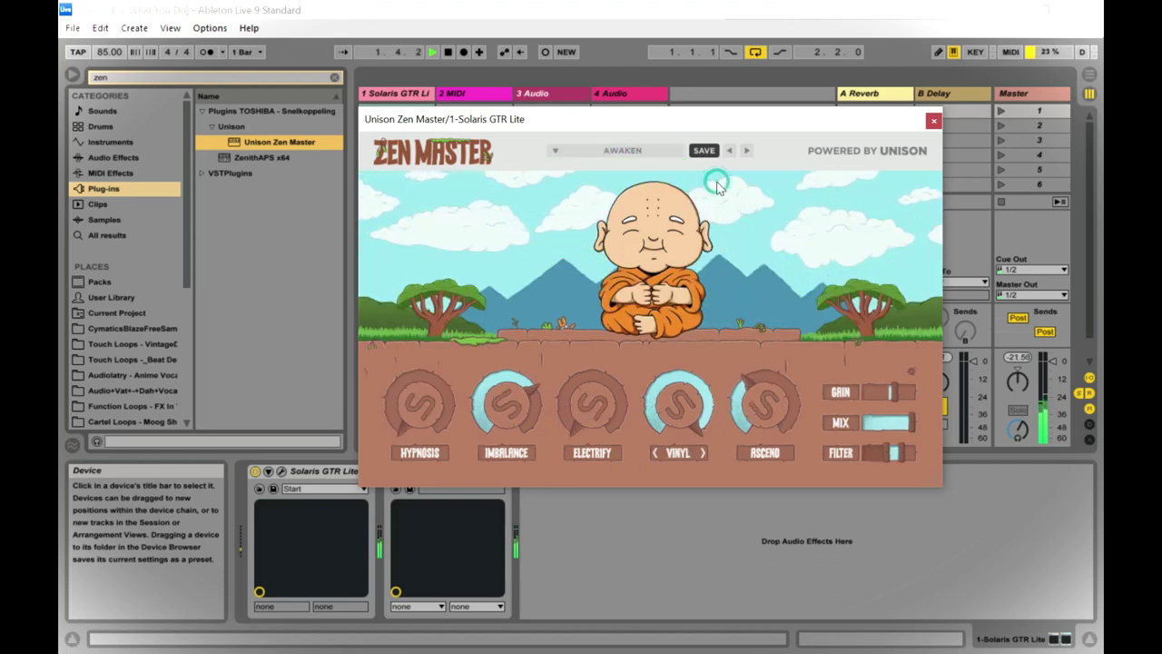
- Audition the Drop in the Ocean factory preset, followed by the Moon Faced preset
click(627, 153)
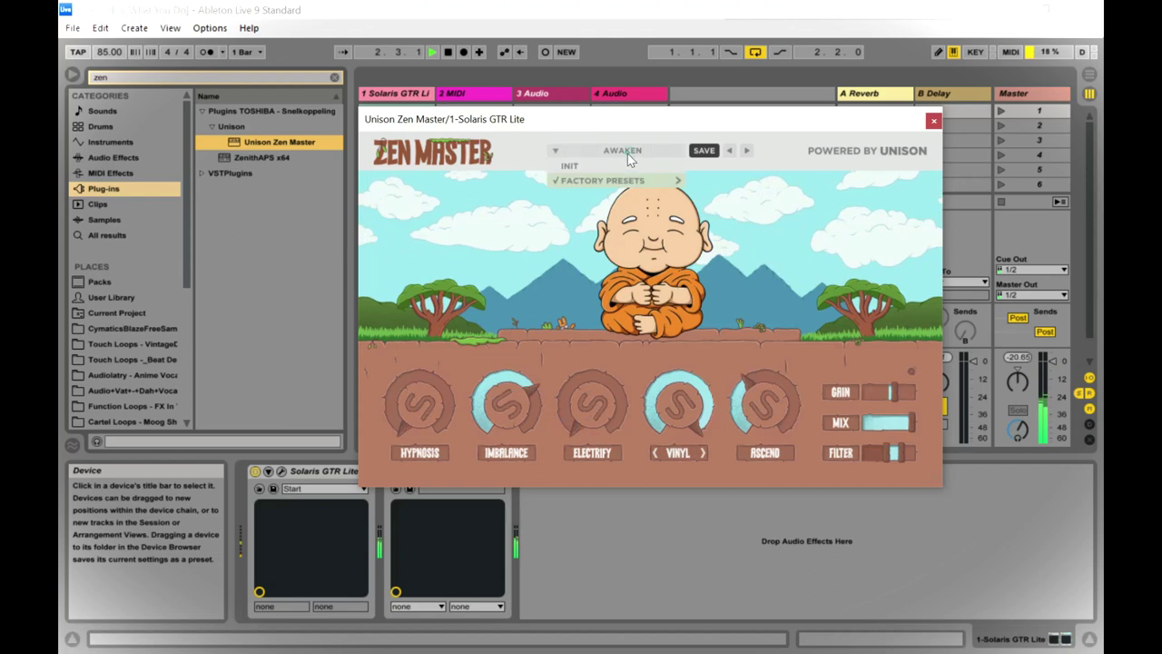
mouse_move(625, 180)
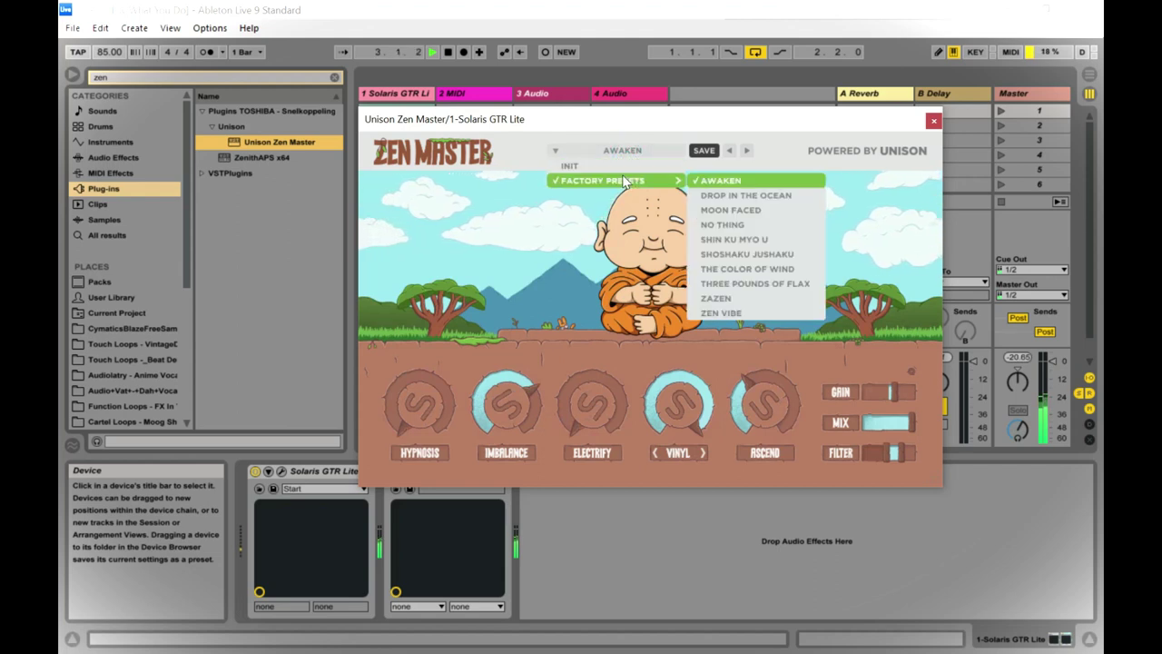
click(712, 197)
click(631, 152)
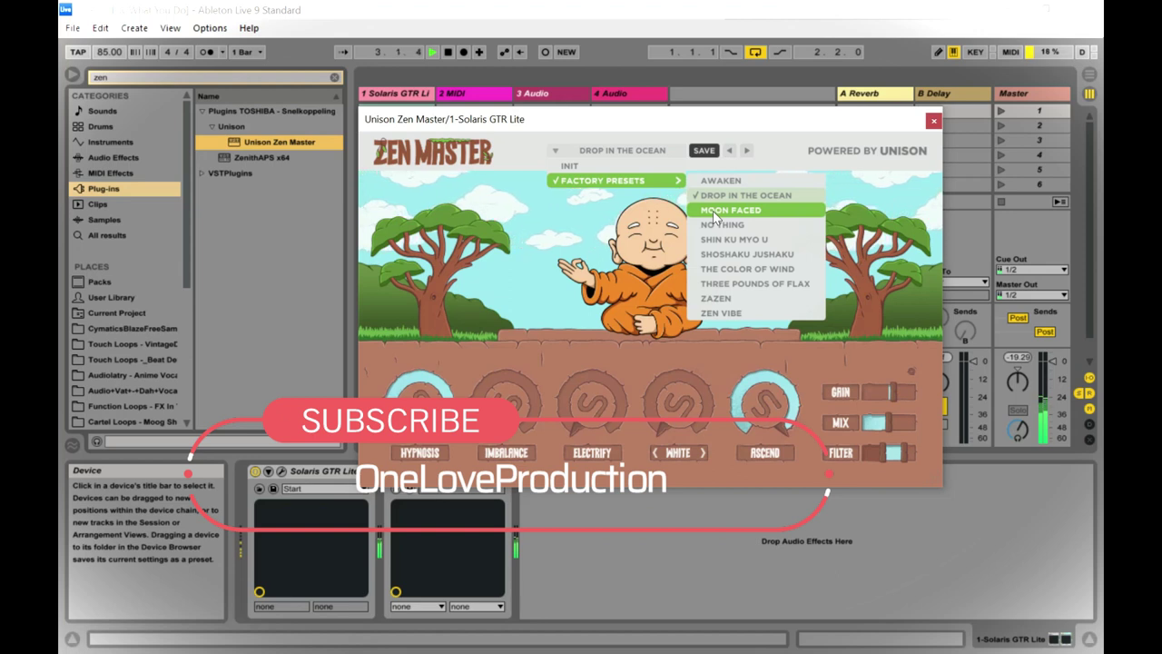
click(715, 209)
- Audition the No Thing factory preset, followed by the Shin Ku Myo U preset
click(621, 150)
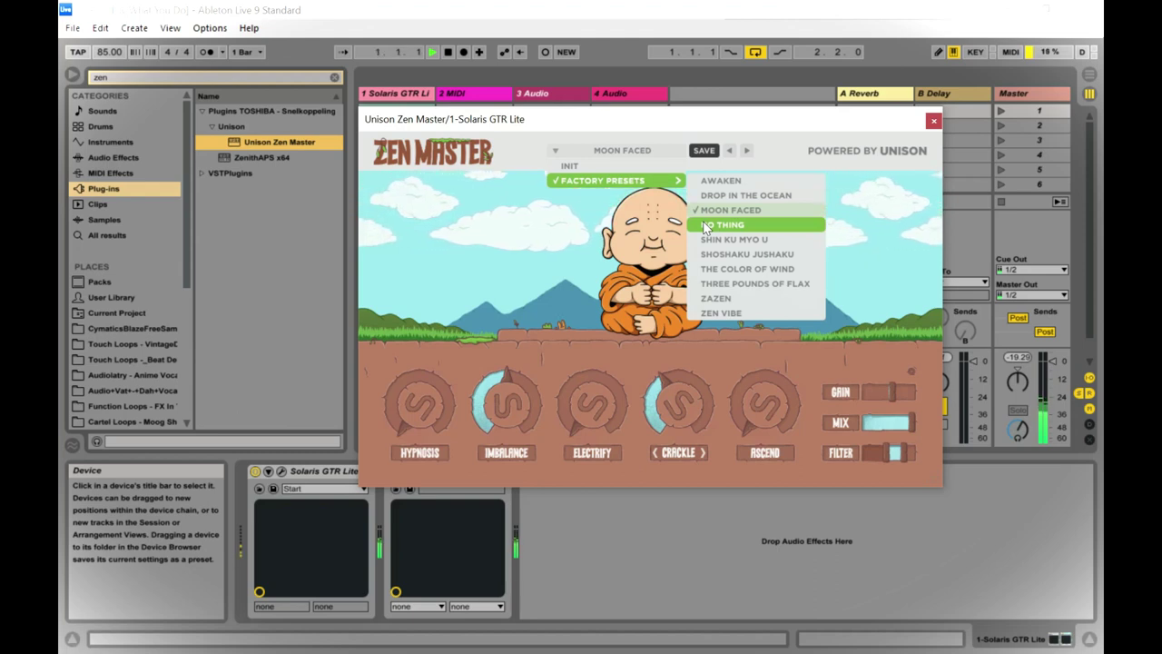
click(704, 225)
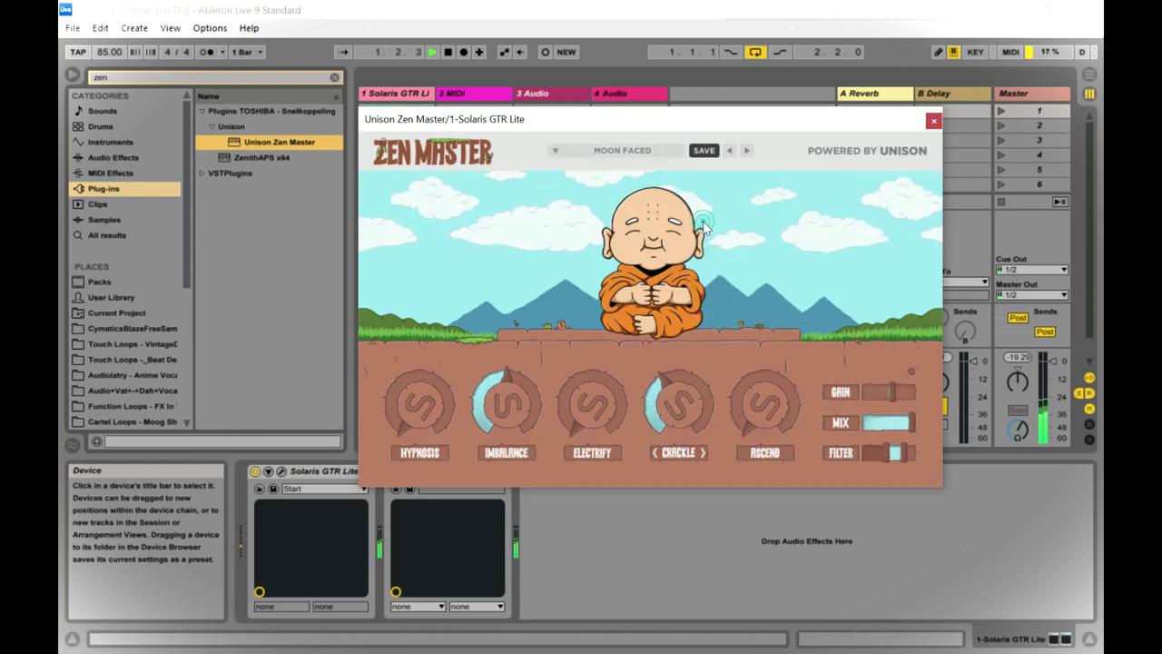
click(624, 150)
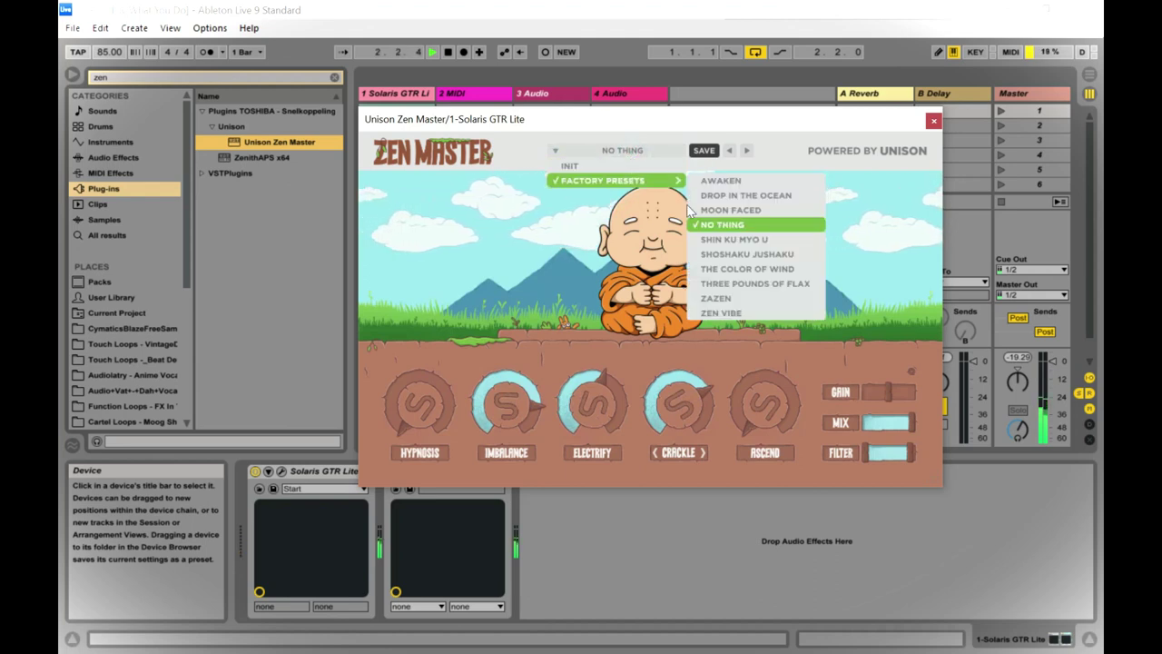
click(723, 239)
- Audition the Shoshaku Jushaku factory preset, followed by The Color of Wind preset
click(622, 151)
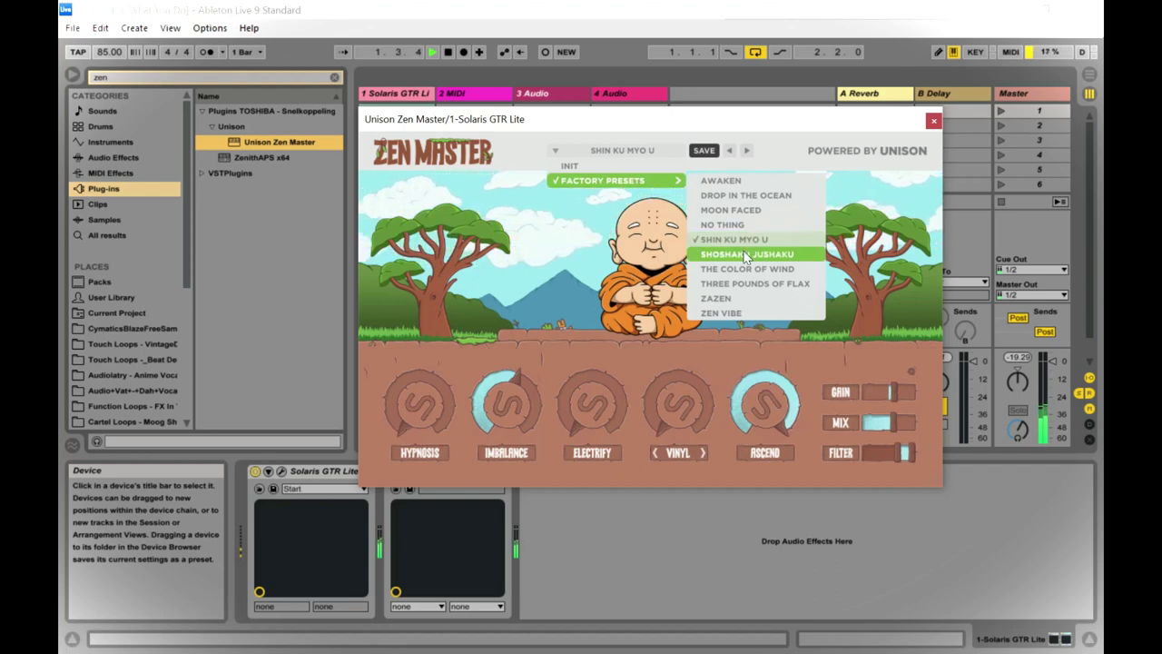
click(745, 257)
click(630, 150)
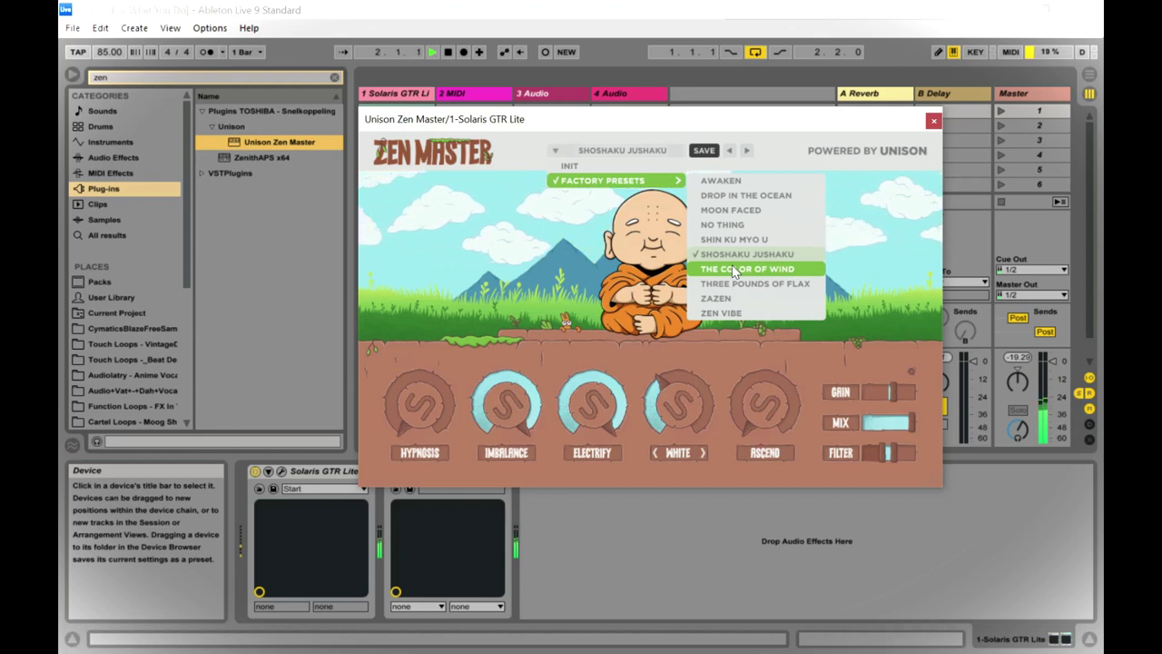
click(731, 264)
- Audition the Three Pounds of Flax factory preset, followed by the Zazen preset
click(643, 150)
mouse_move(650, 182)
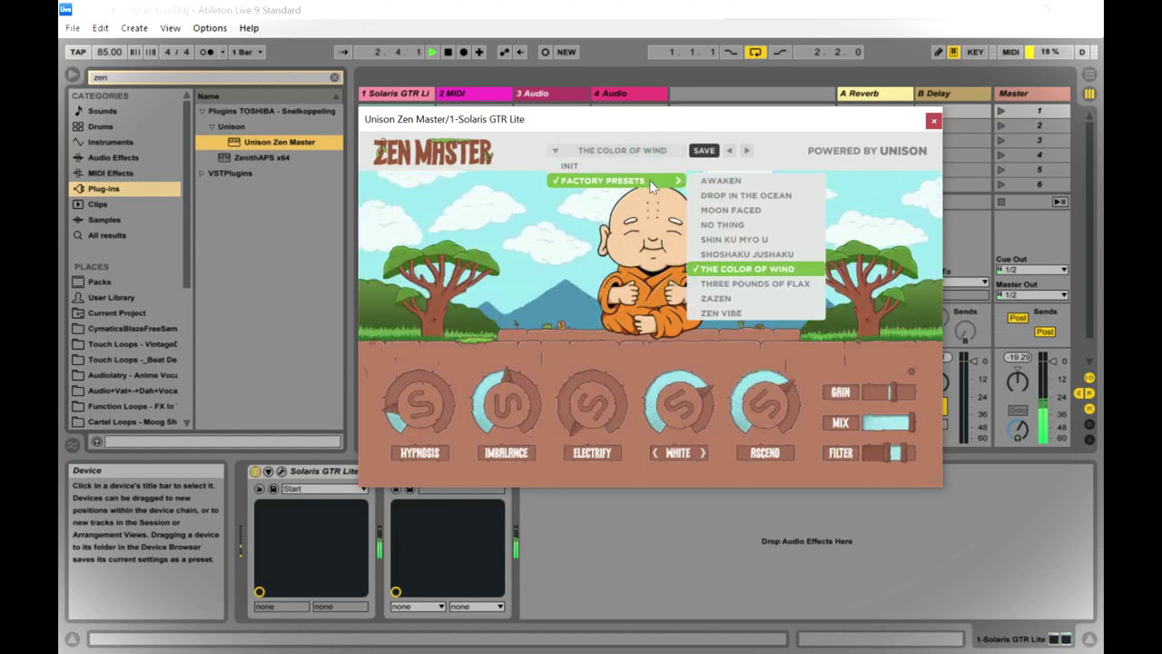
click(735, 280)
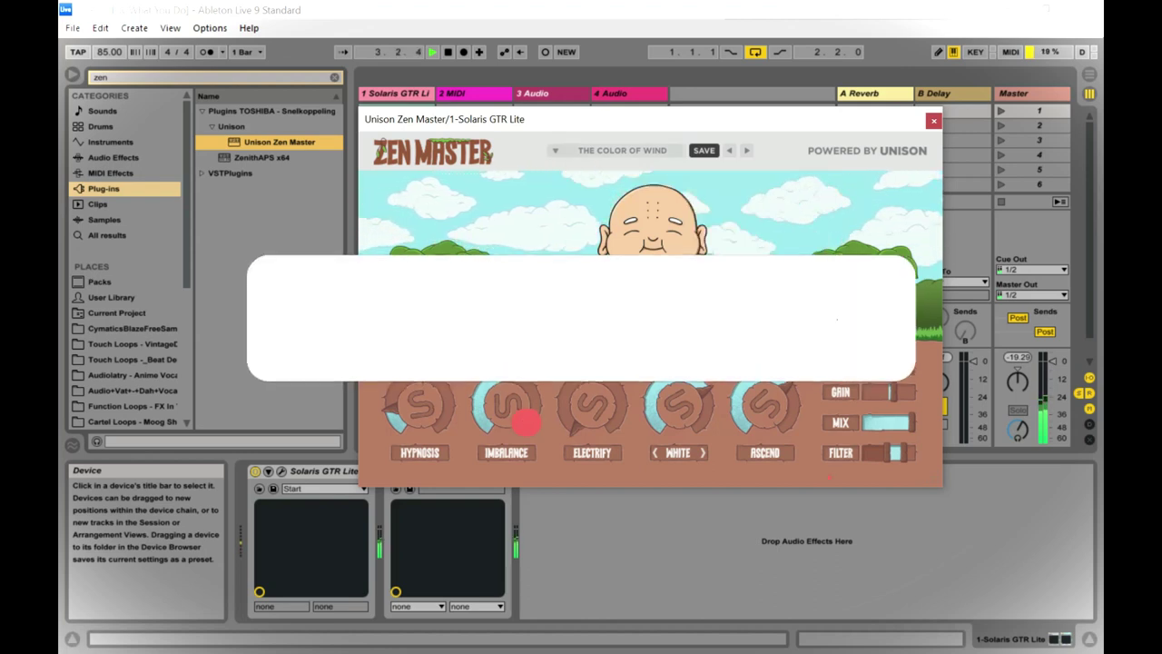
click(616, 146)
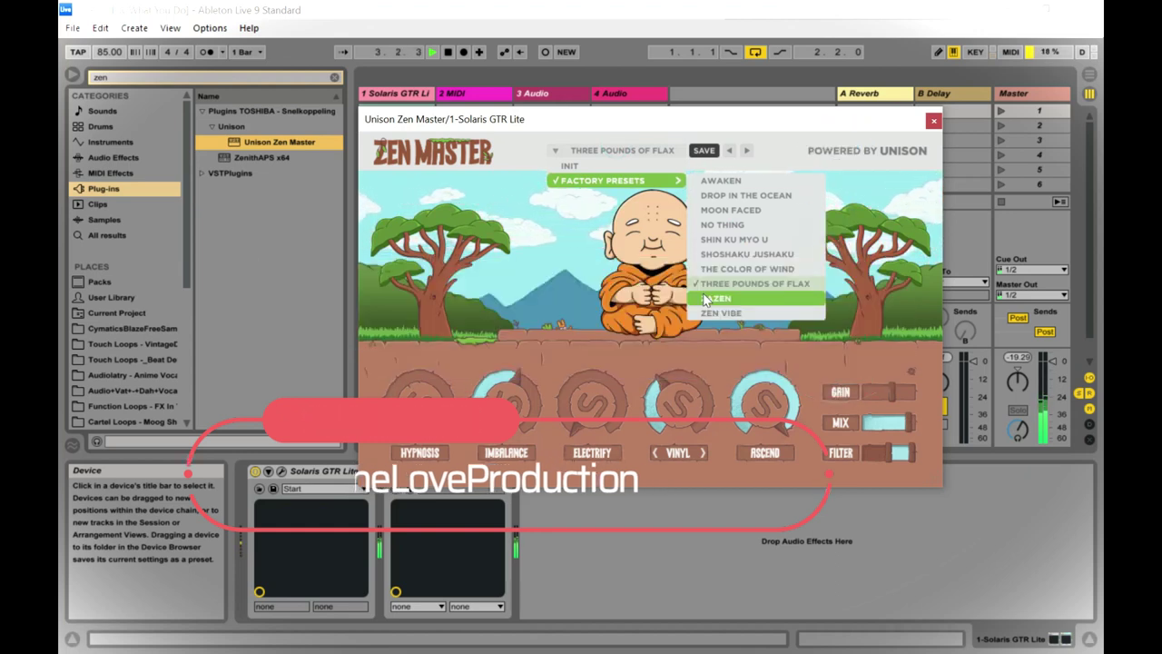
click(710, 297)
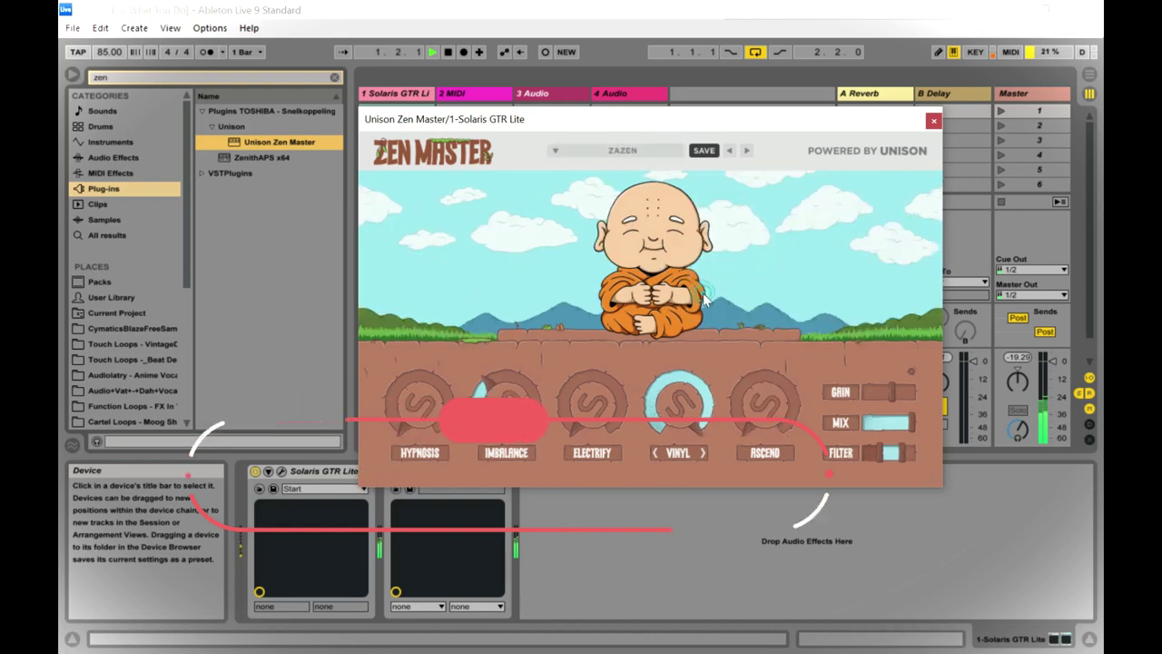
- Load the Zen Vibe factory preset, reopen the factory preset list and select Zen Vibe again
click(626, 150)
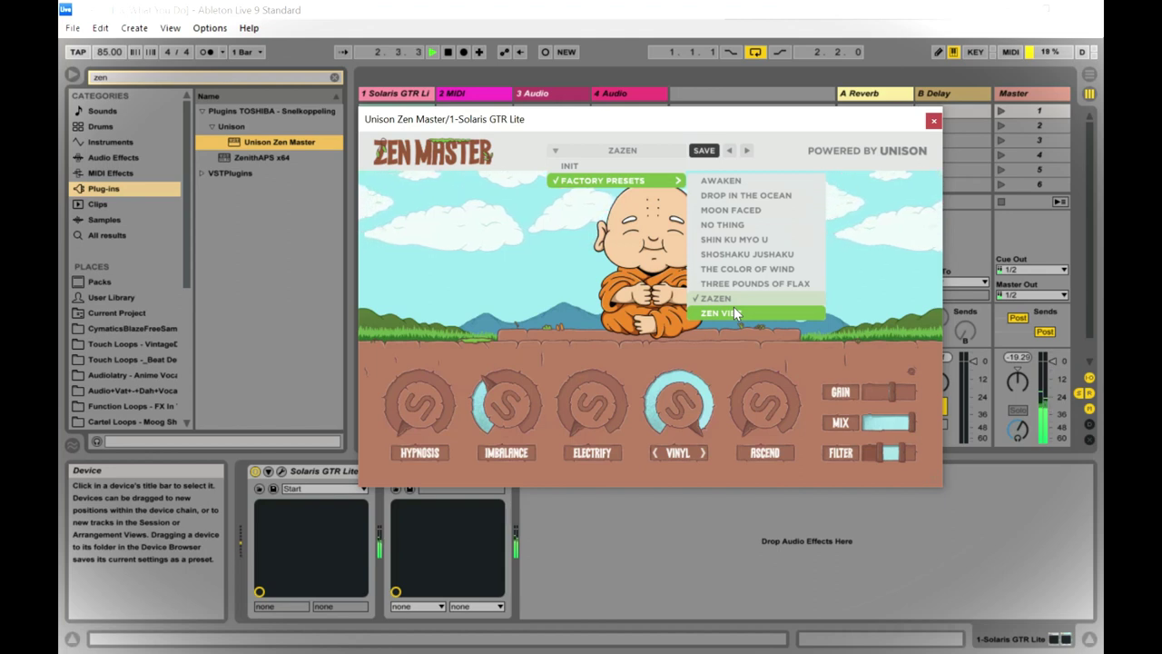
click(734, 312)
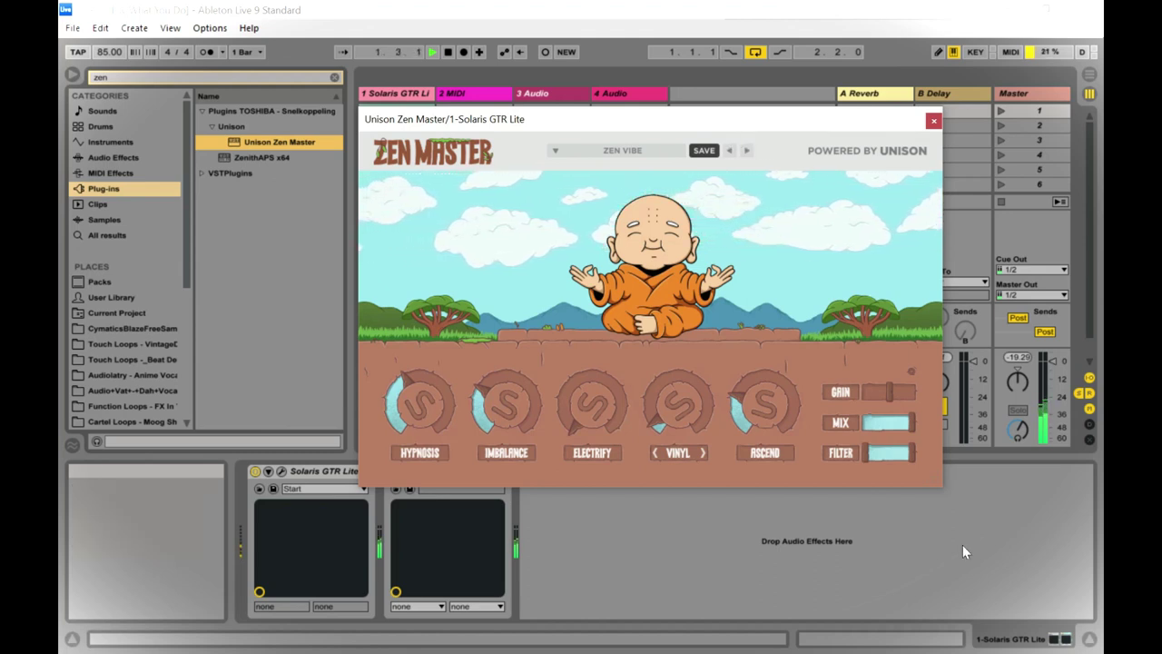
click(661, 149)
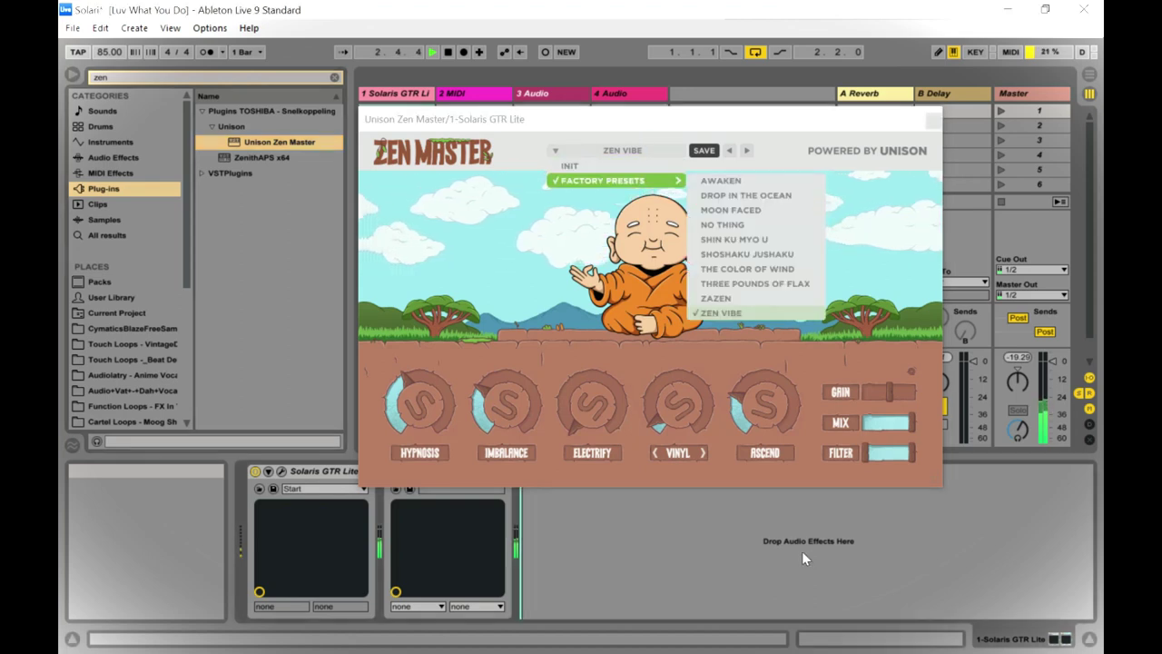
click(720, 312)
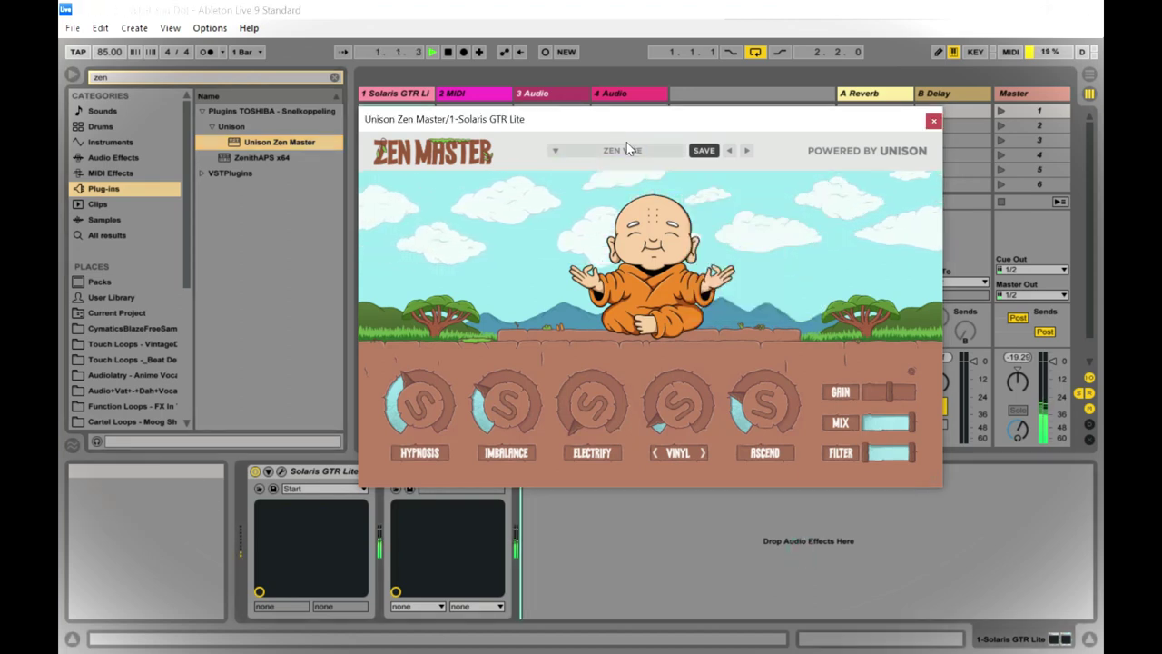